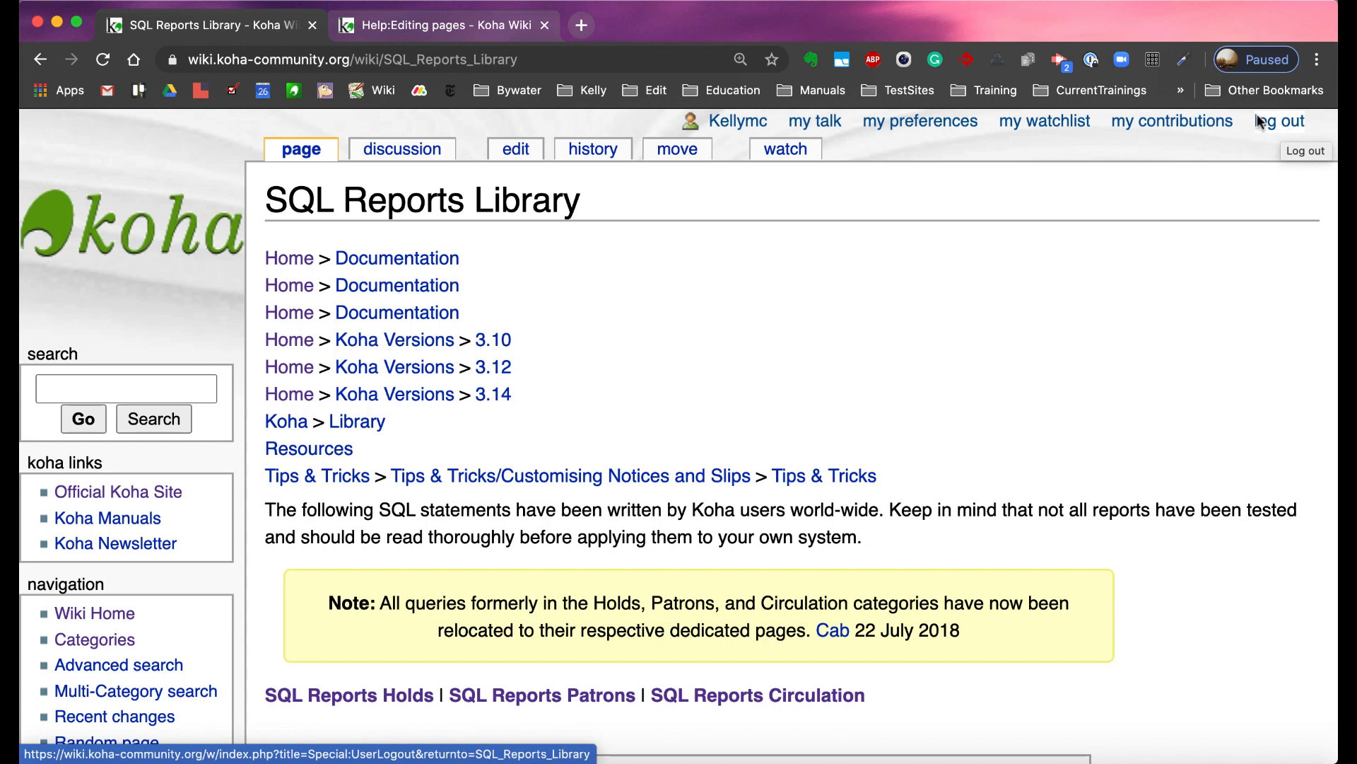
# Step: Consult the wiki's Editing pages help, and open the SQL Reports Patrons page from the SQL Reports Library
pyautogui.click(458, 30)
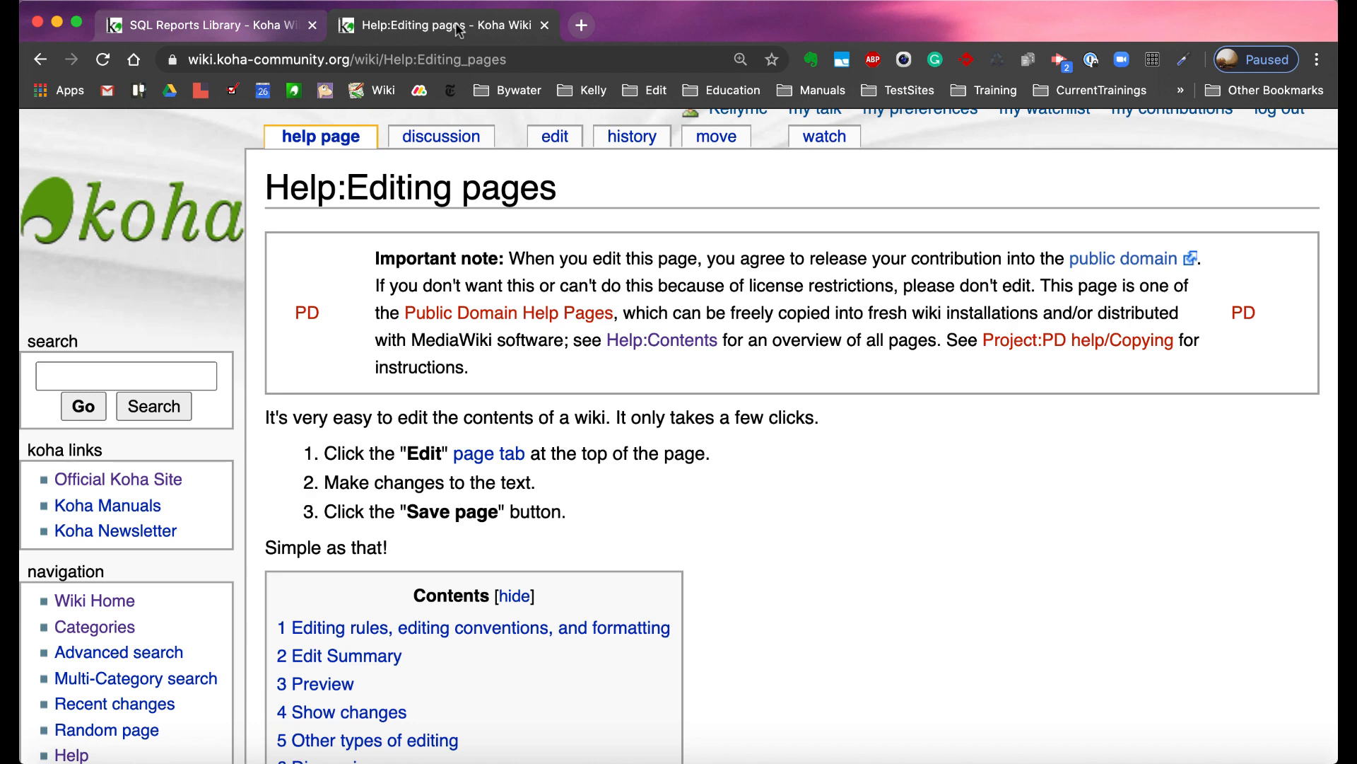
pyautogui.click(219, 28)
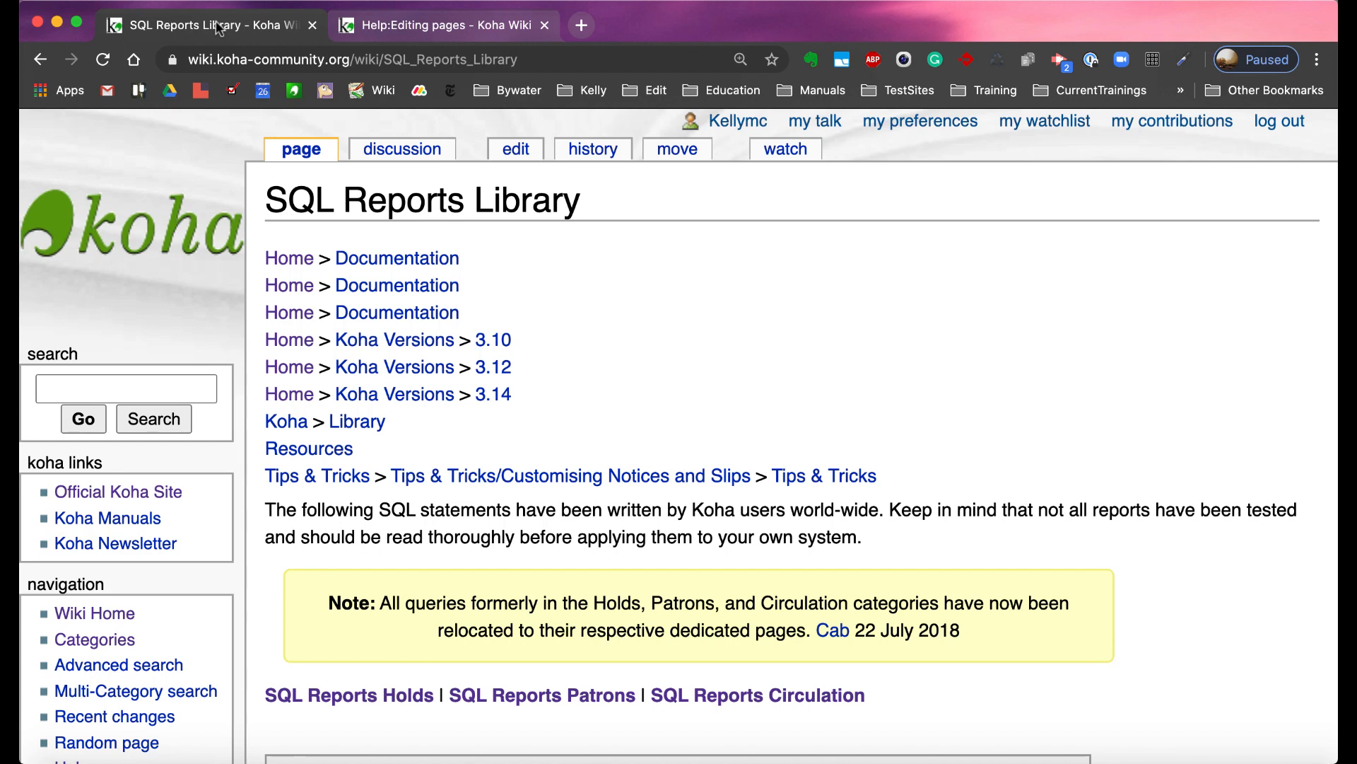
pyautogui.click(515, 697)
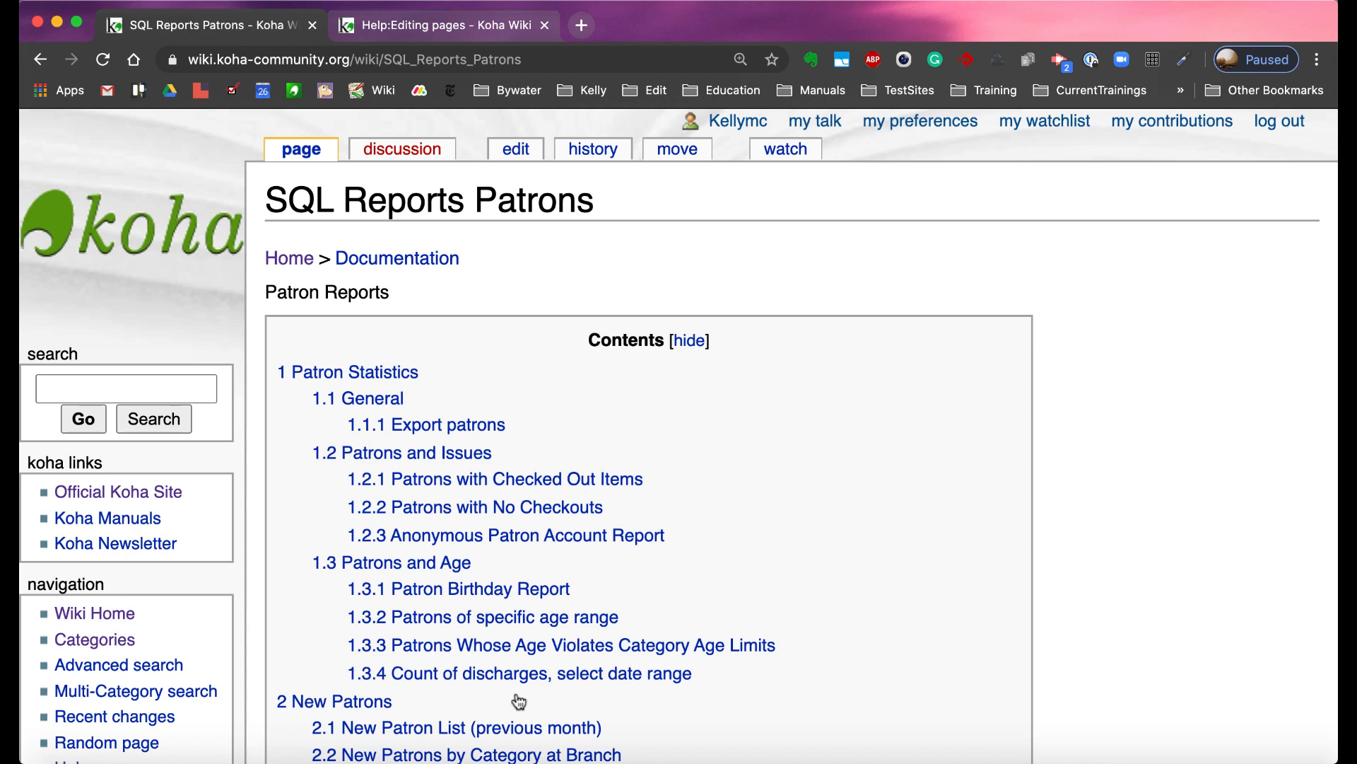
# Step: View the report "Patrons with staff permission, and if they are superlibrarians" from the contents list of the patron reports
pyautogui.scroll(-2, 519, 701)
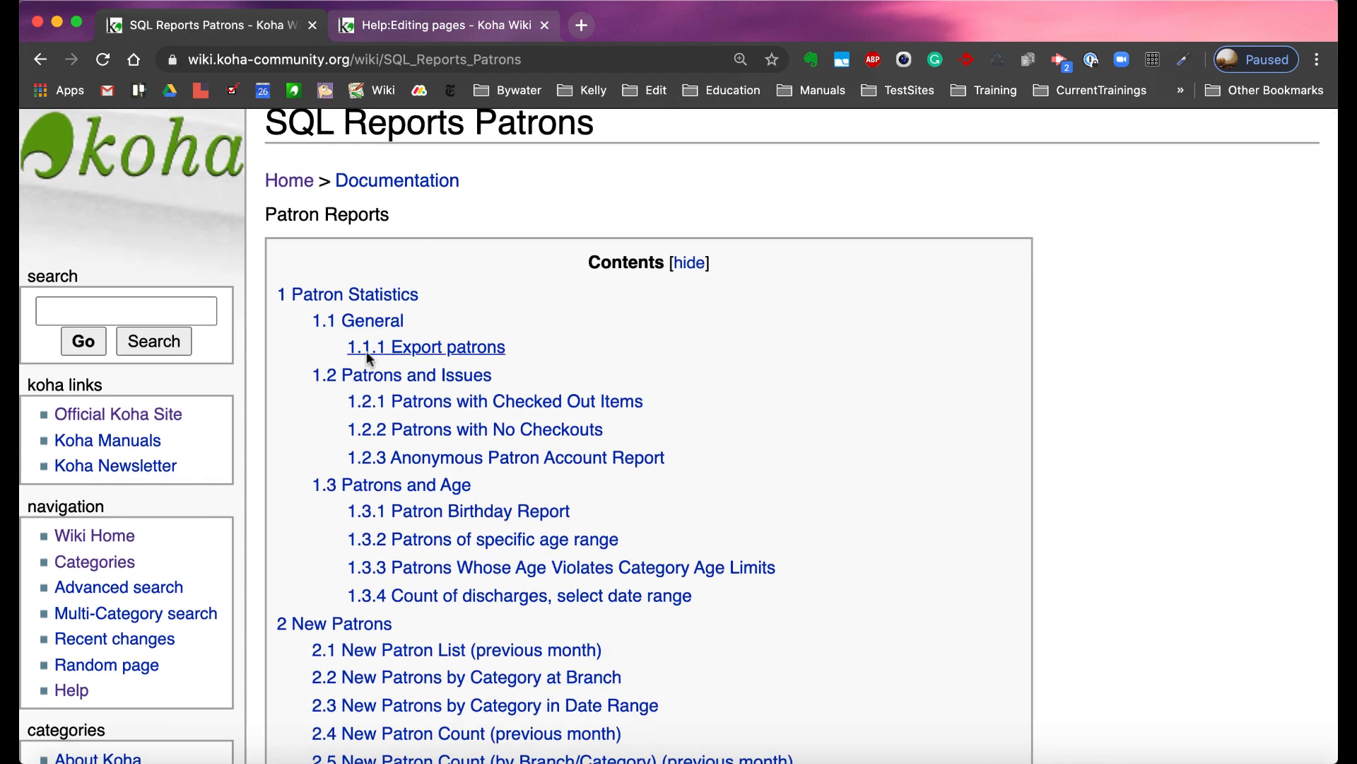
pyautogui.scroll(-5, 380, 516)
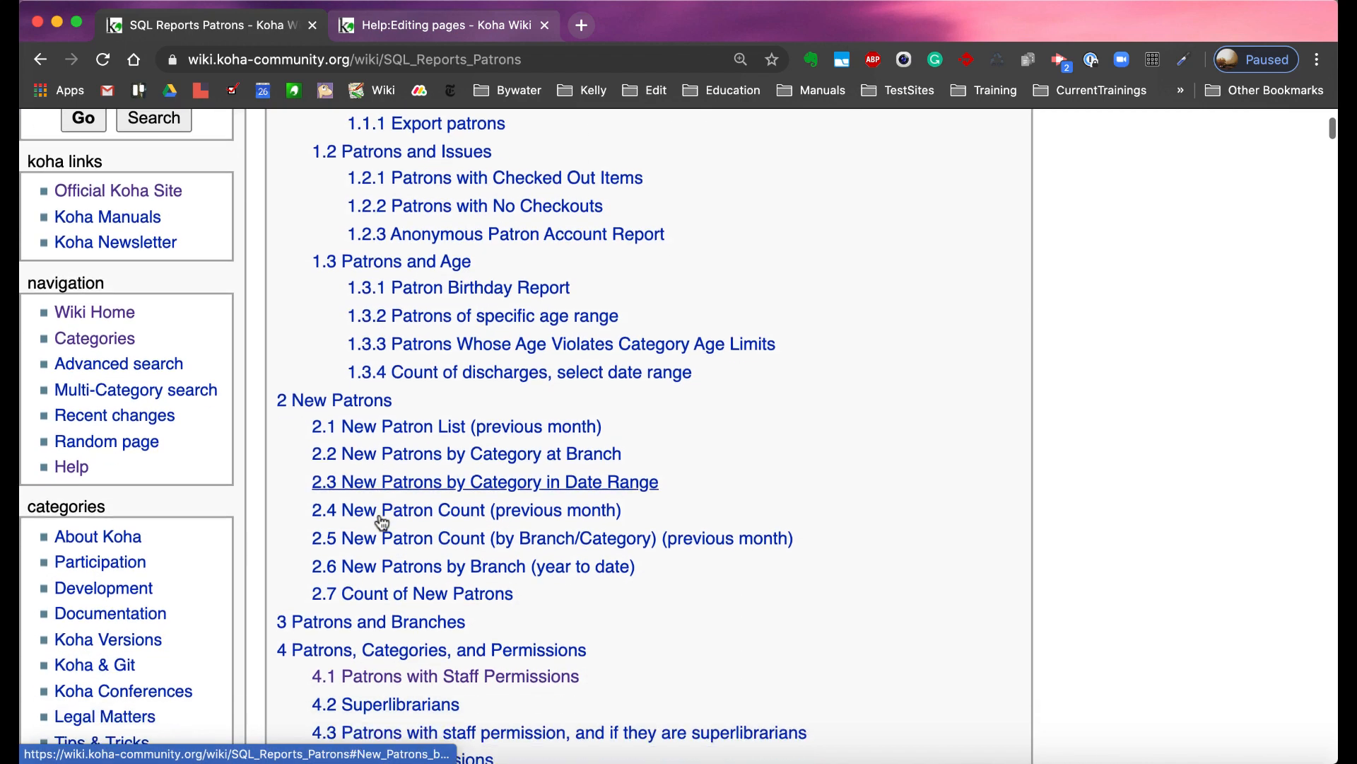
pyautogui.scroll(-2, 381, 521)
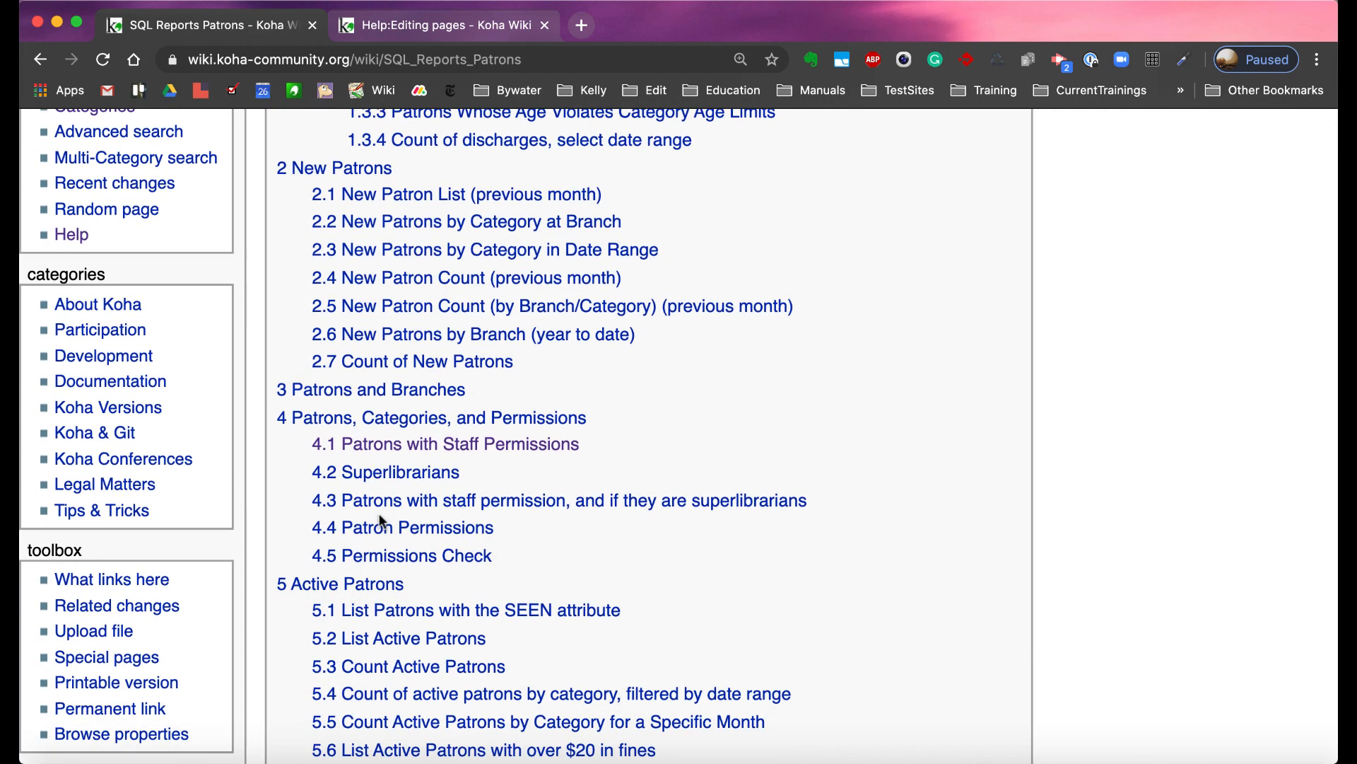
pyautogui.click(380, 510)
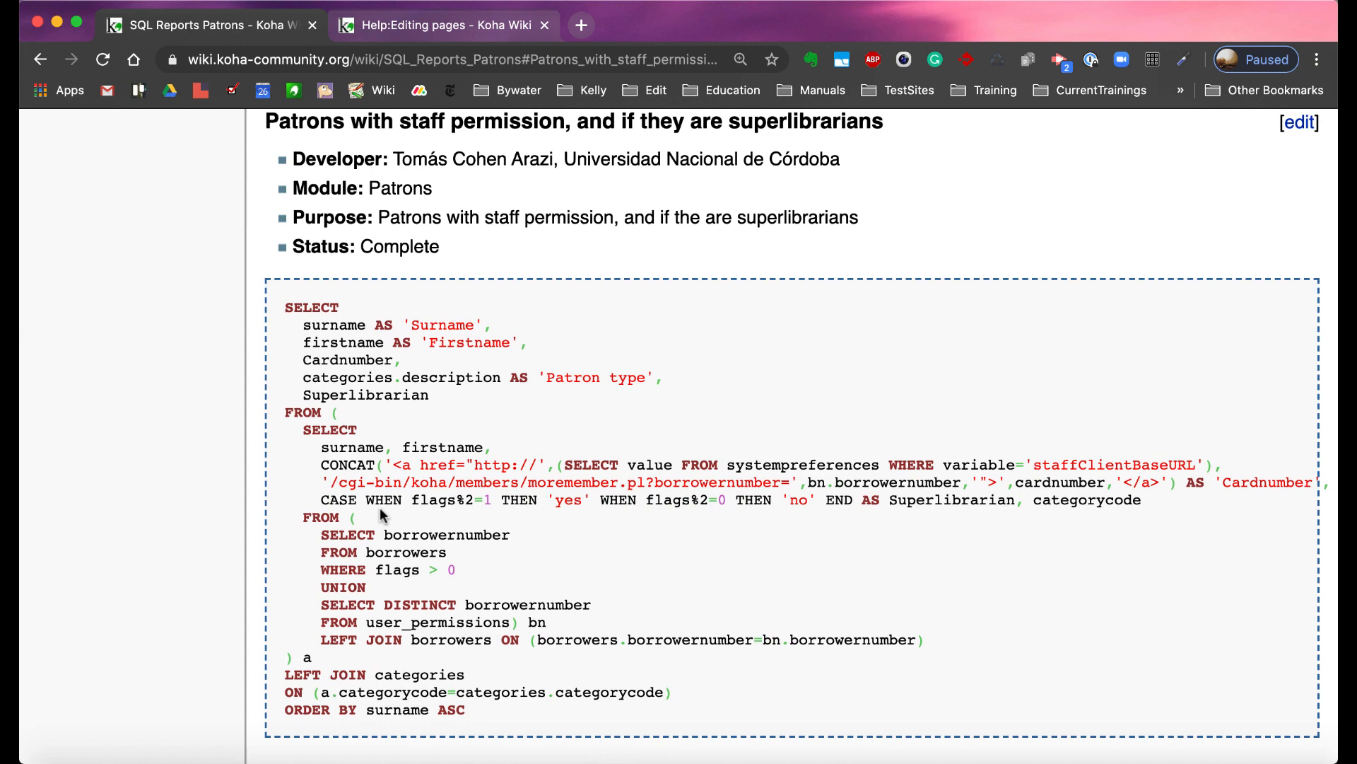
pyautogui.scroll(20, 382, 515)
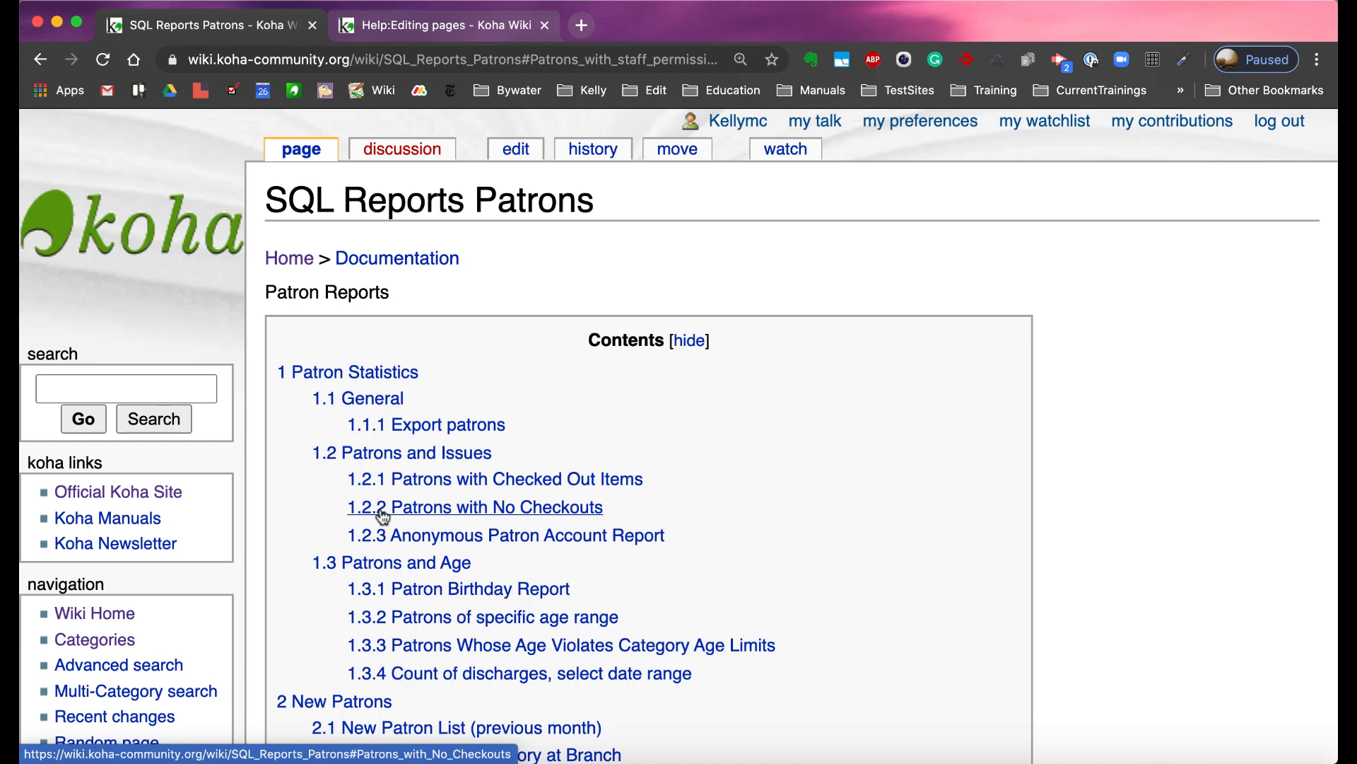
# Step: Go to the Patron Characteristics section of the patron reports and open the whole section for editing
pyautogui.scroll(-5, 382, 514)
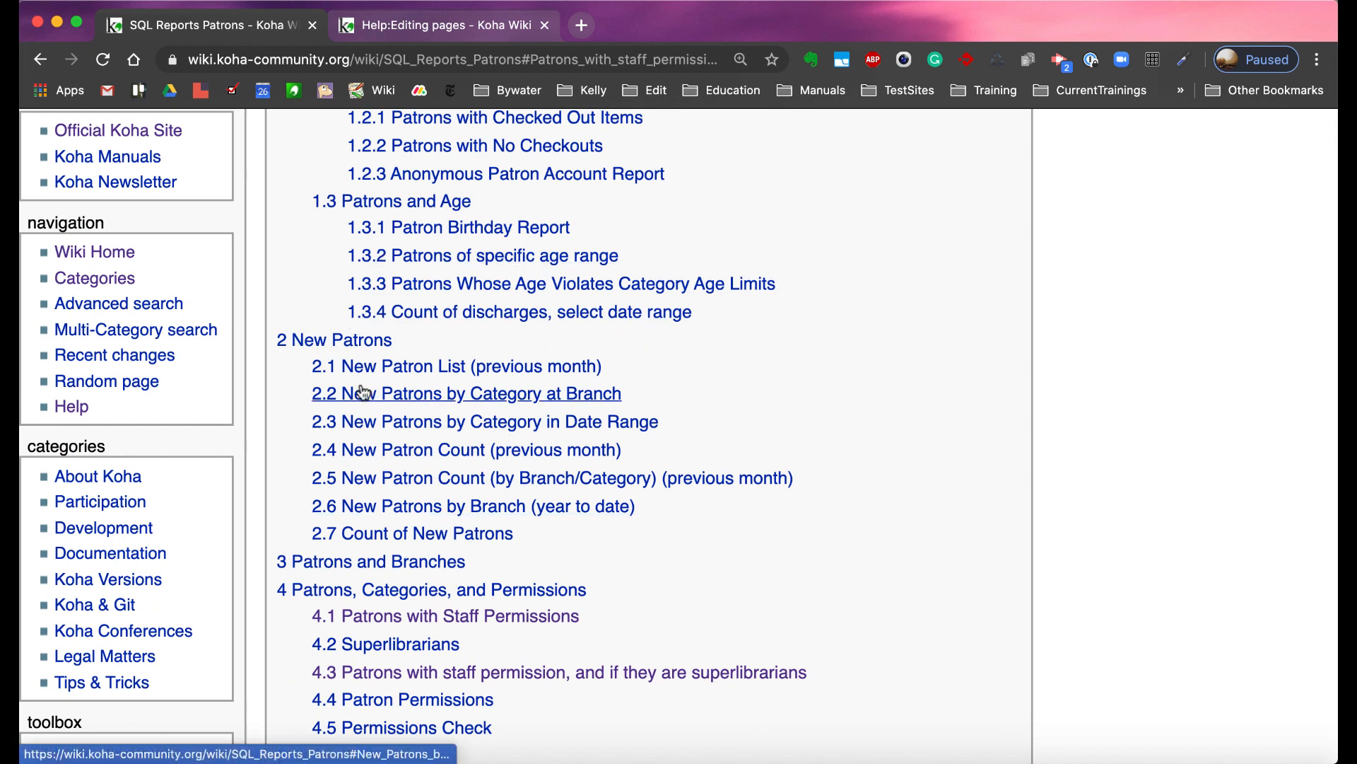
pyautogui.scroll(-2, 362, 391)
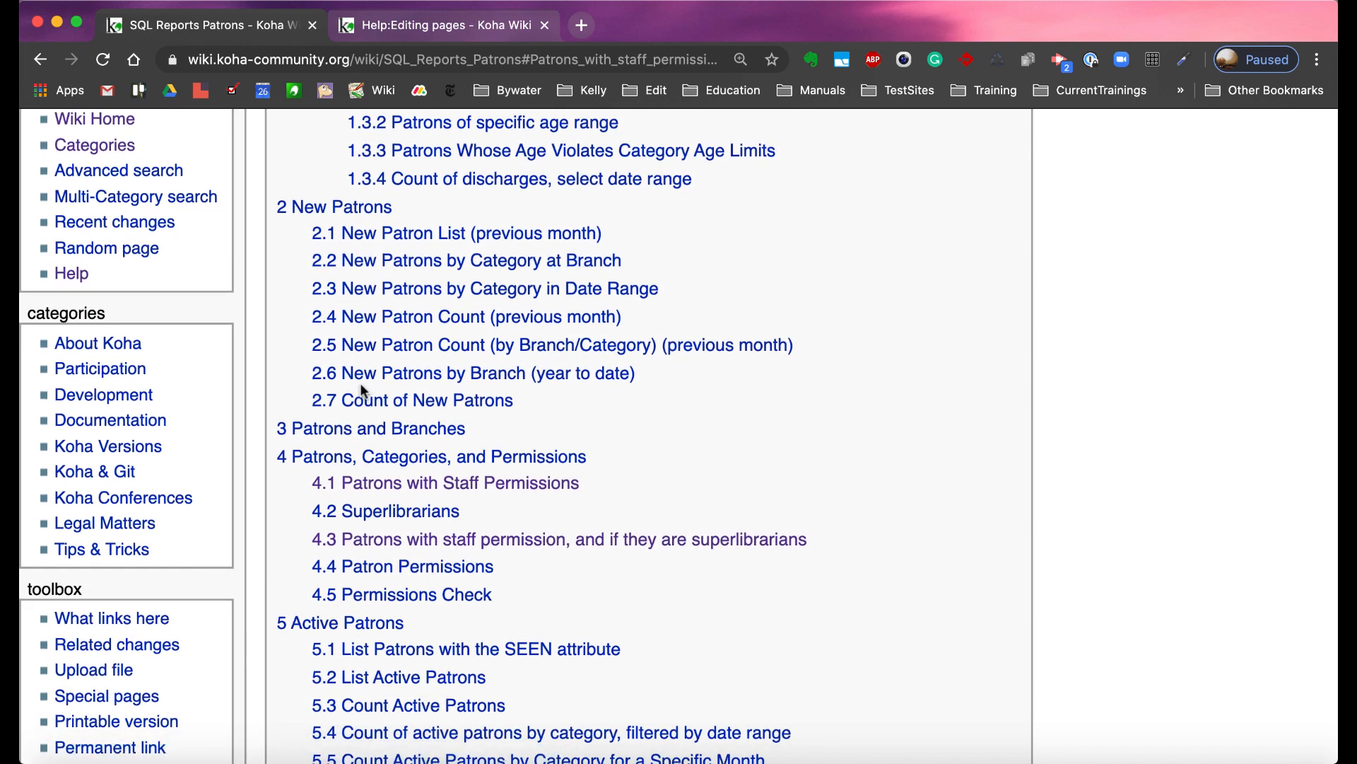
pyautogui.scroll(-10, 359, 383)
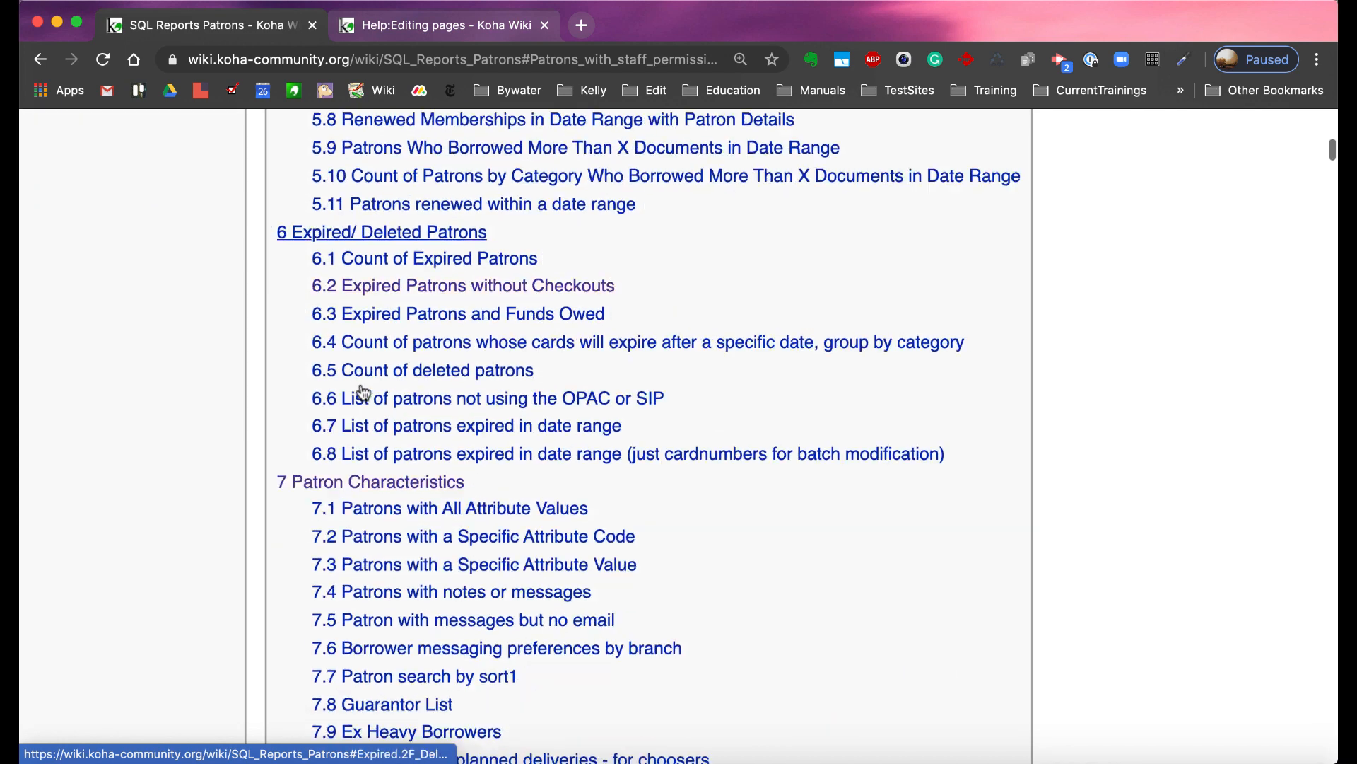
pyautogui.scroll(-1, 363, 392)
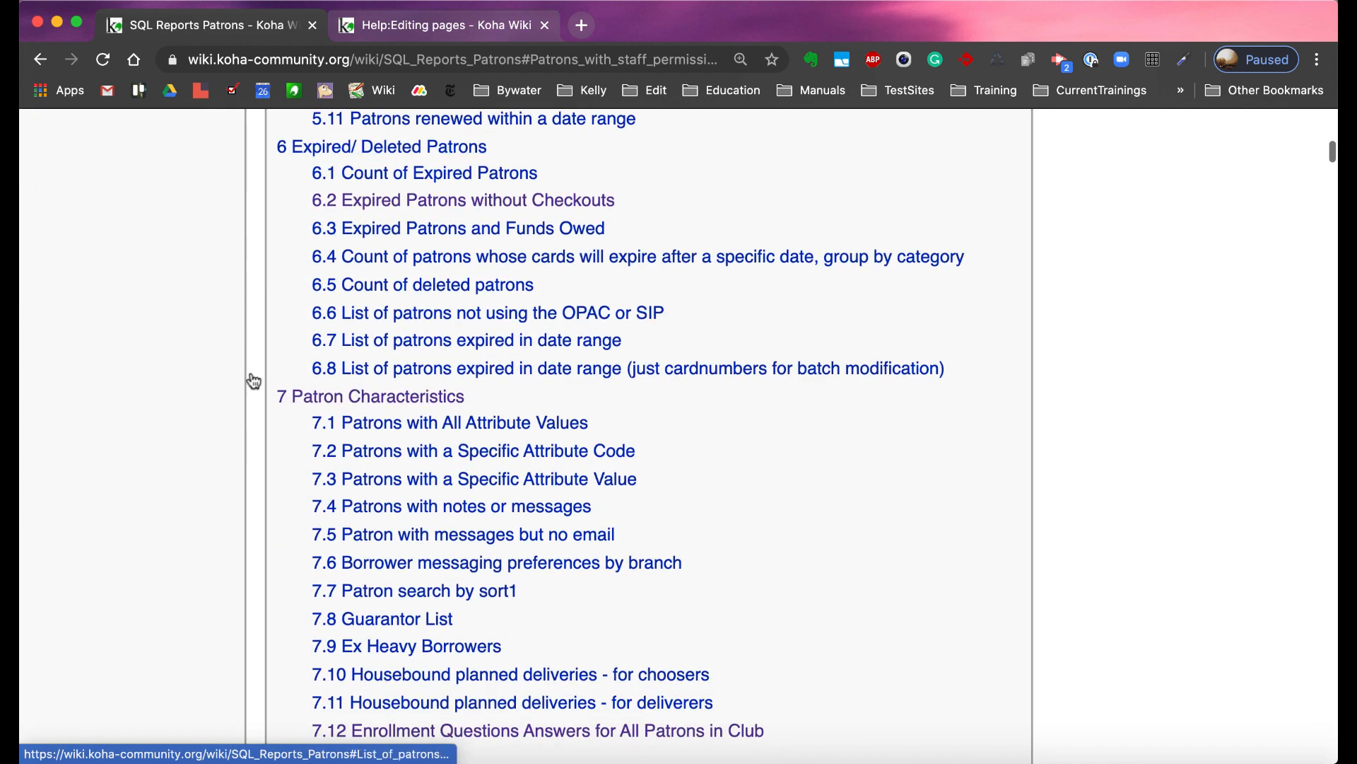
pyautogui.click(385, 404)
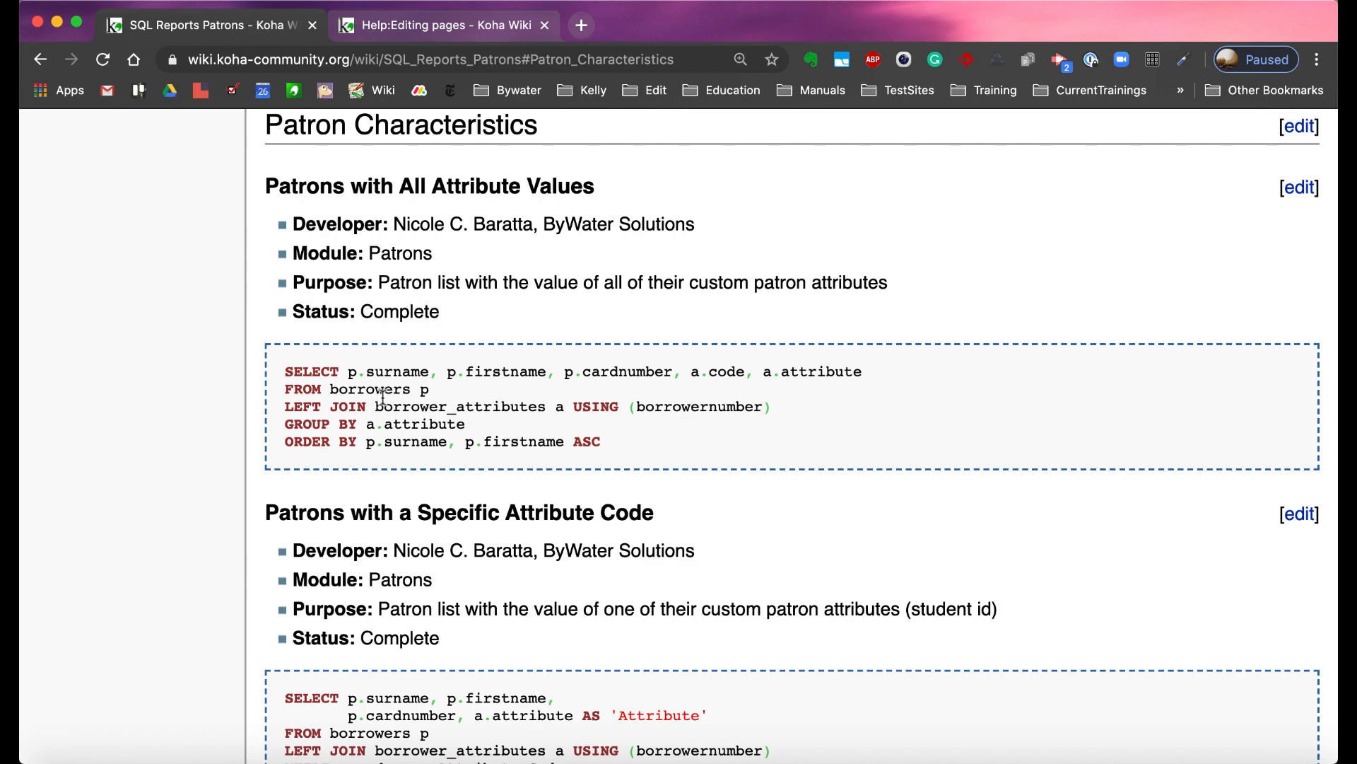
pyautogui.moveTo(265, 126); pyautogui.dragTo(537, 196)
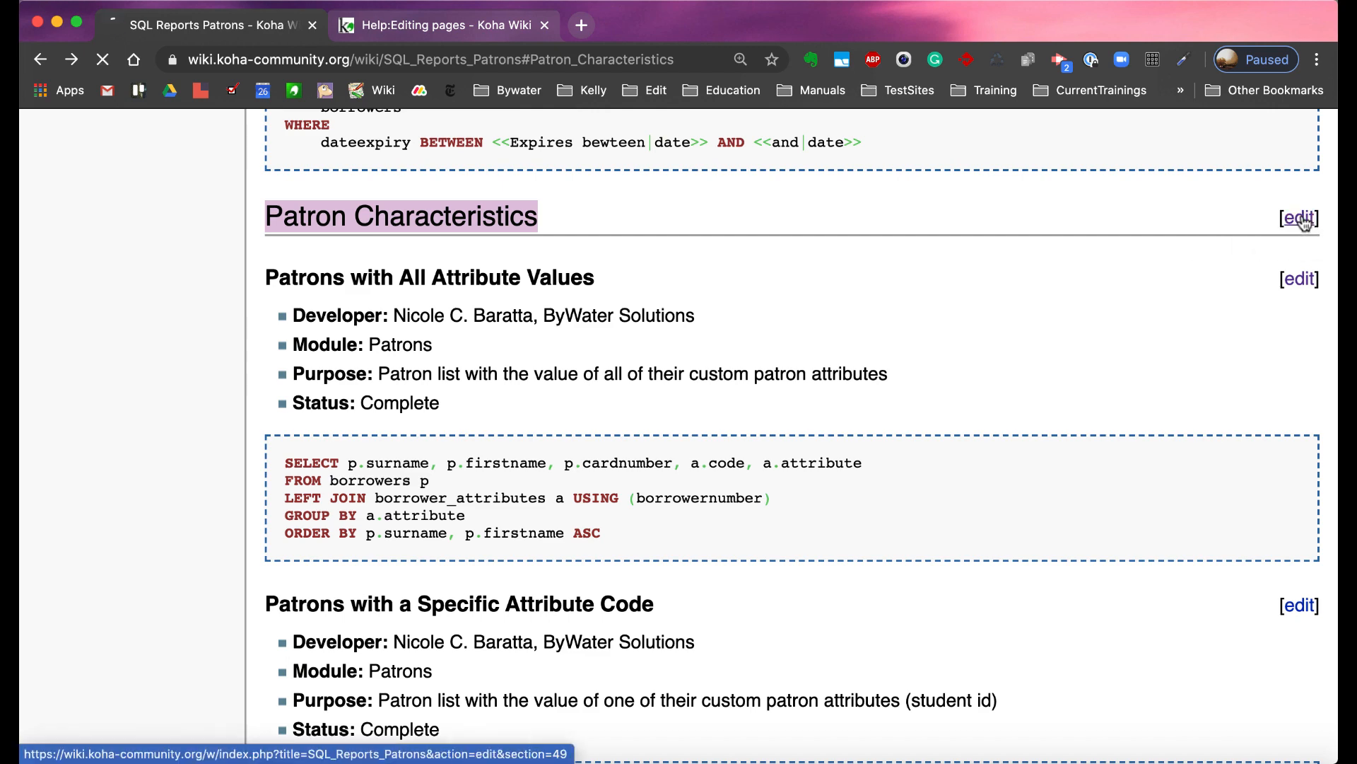
pyautogui.click(1304, 221)
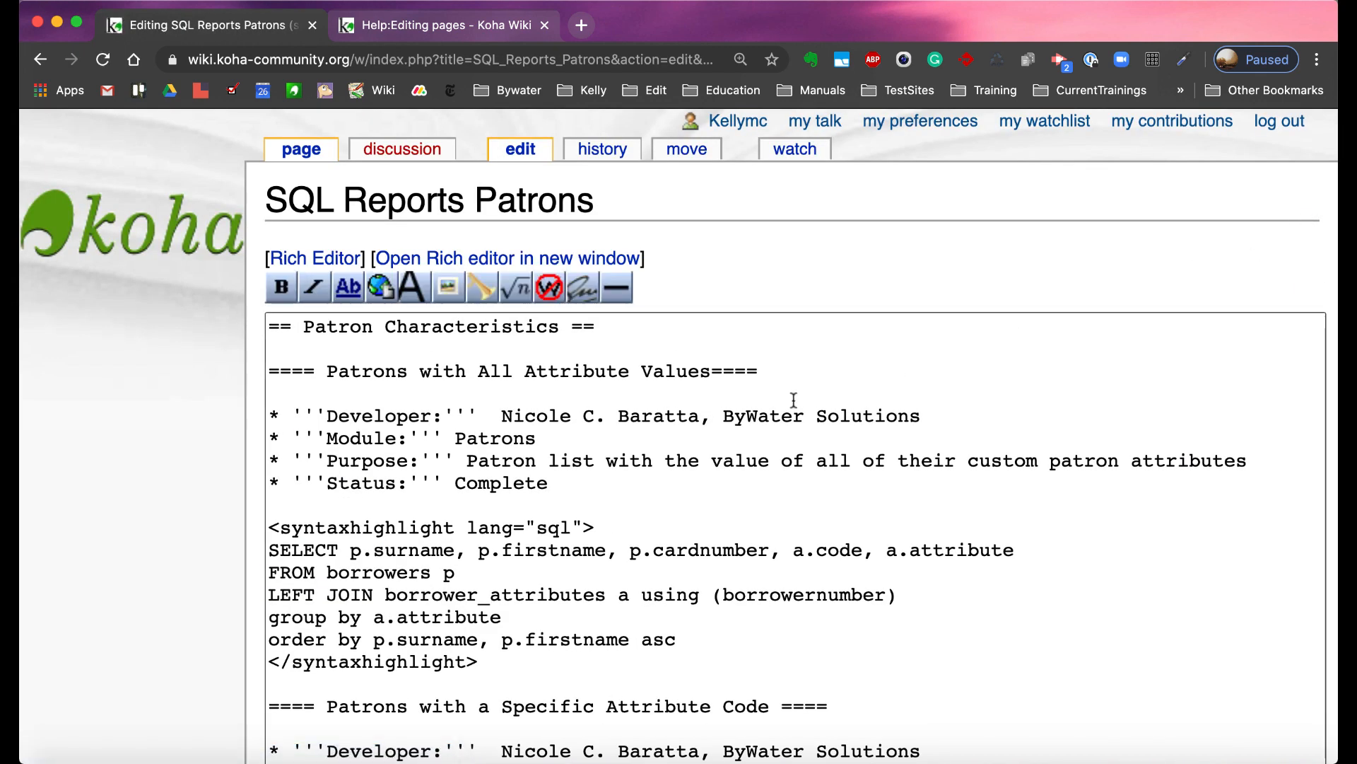
# Step: Duplicate the complete "Enrollment Questions Answers for All Patrons in Club" report block at the end of the section's source, separated by a blank line
pyautogui.moveTo(267, 328); pyautogui.dragTo(642, 335)
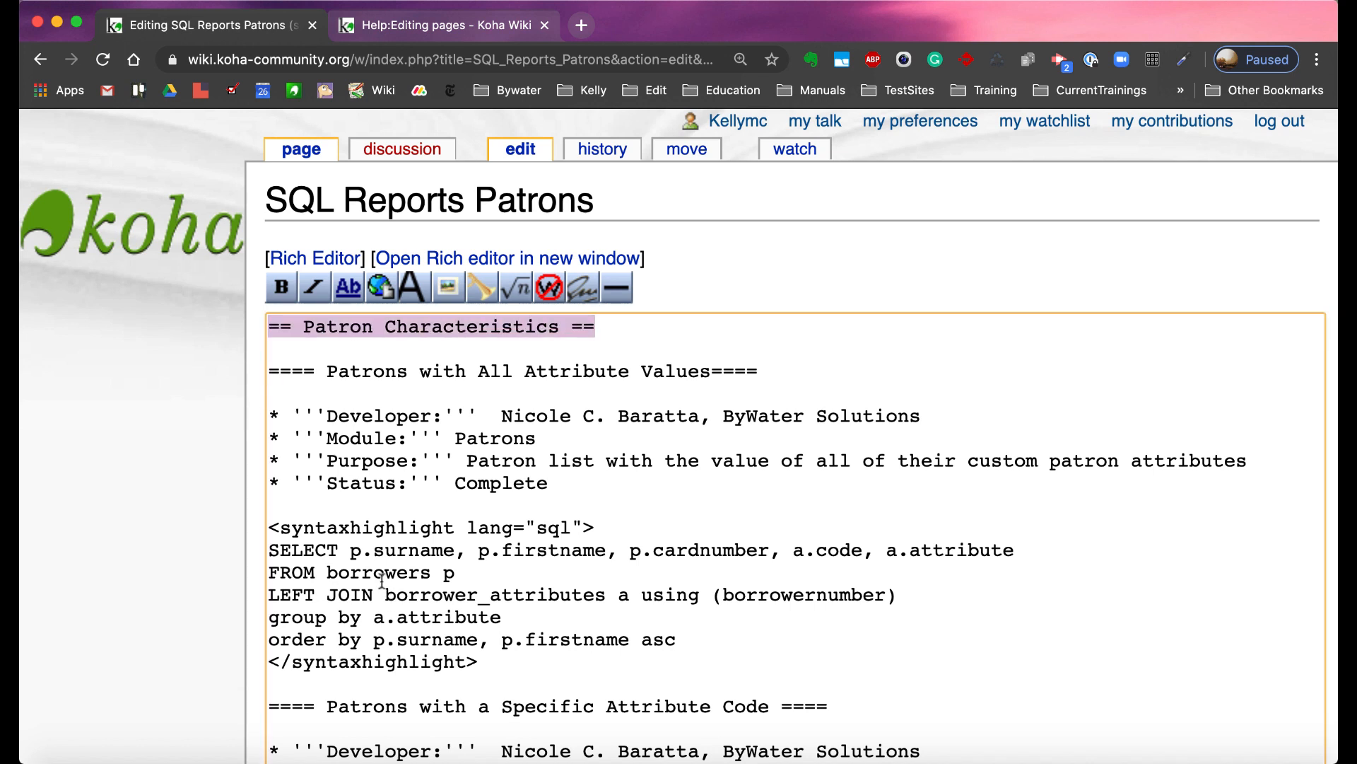
pyautogui.scroll(-10, 340, 463)
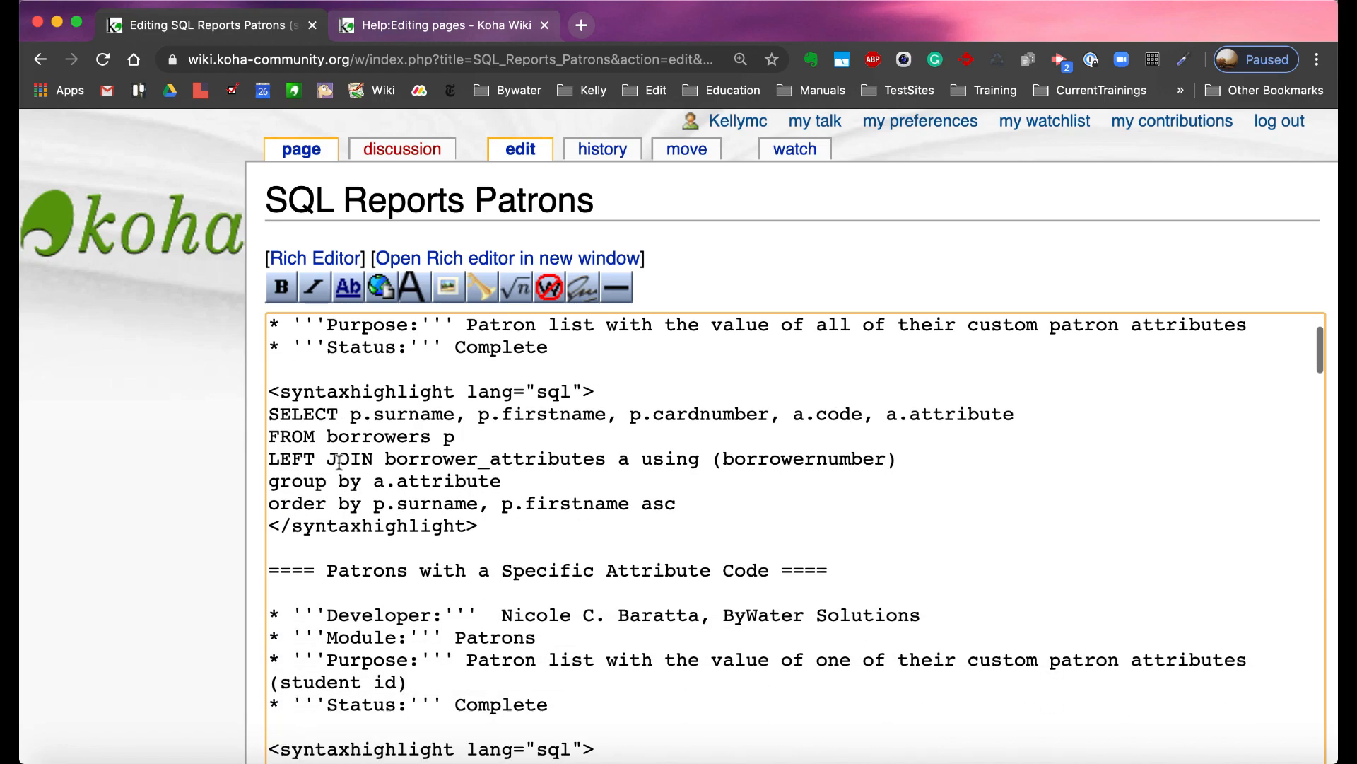
pyautogui.scroll(-20, 340, 463)
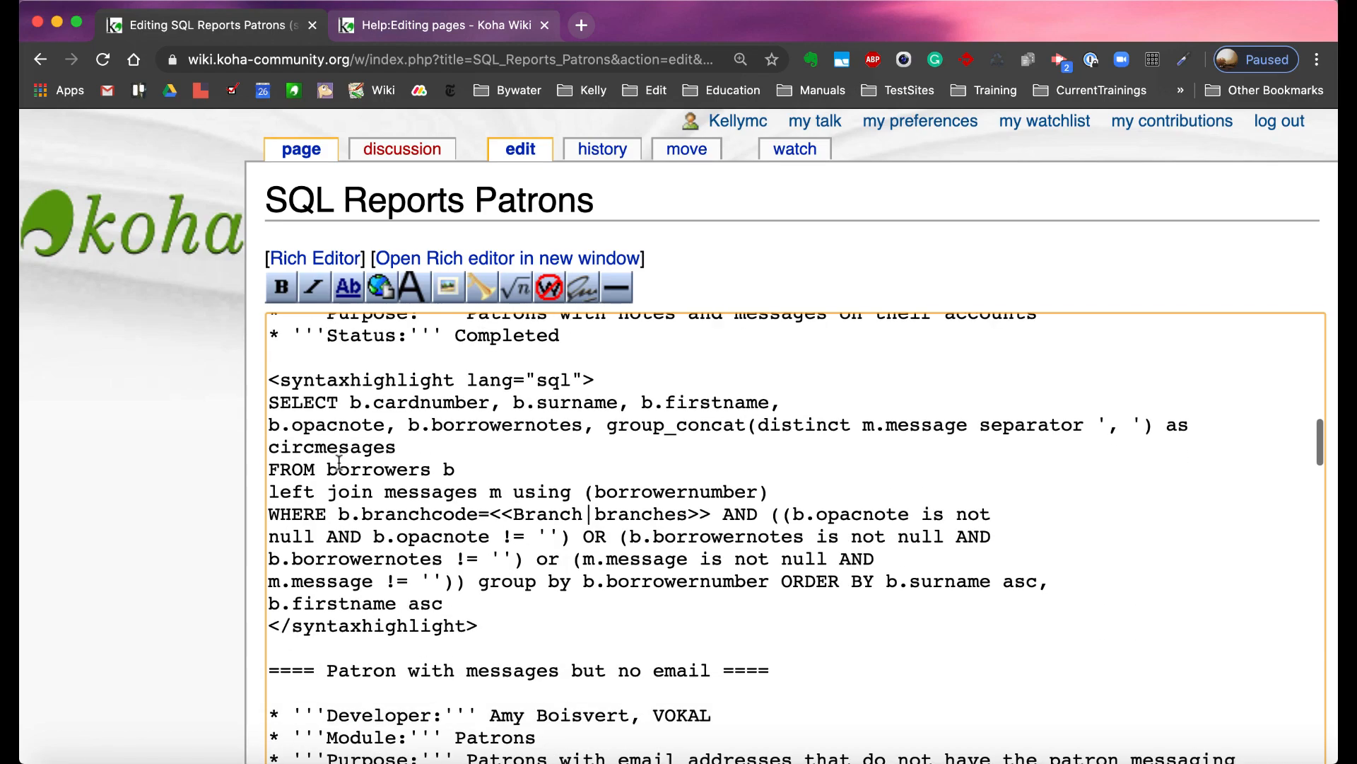
pyautogui.scroll(-20, 340, 464)
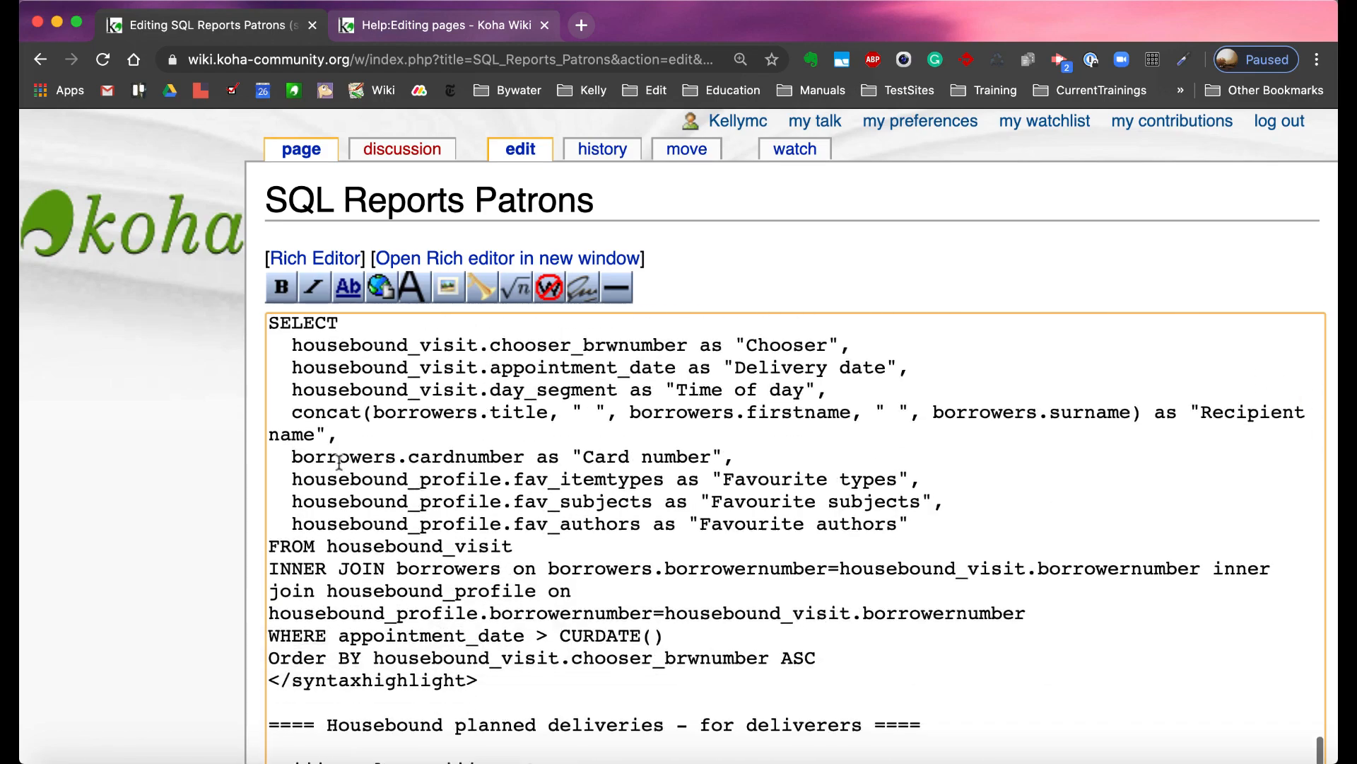
pyautogui.scroll(-10, 339, 462)
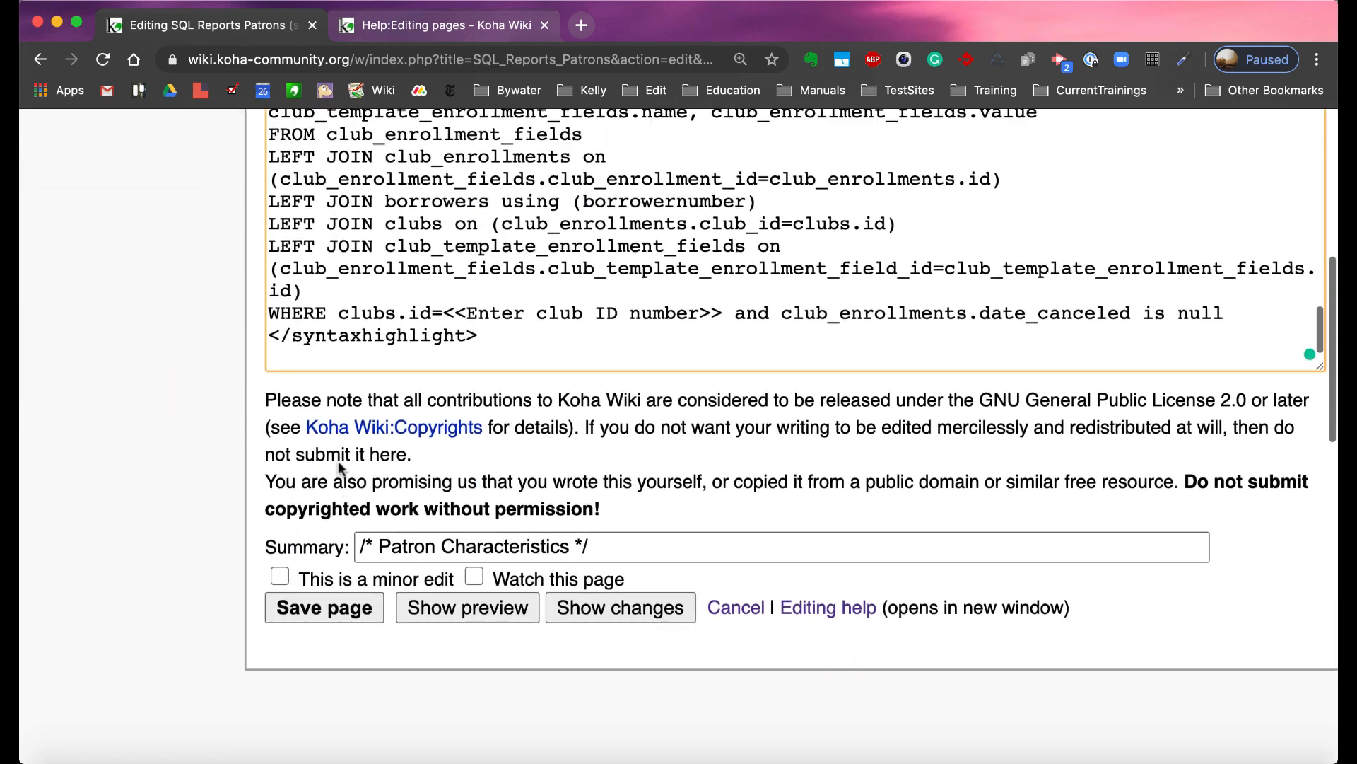
pyautogui.scroll(5, 339, 463)
pyautogui.scroll(-5, 339, 463)
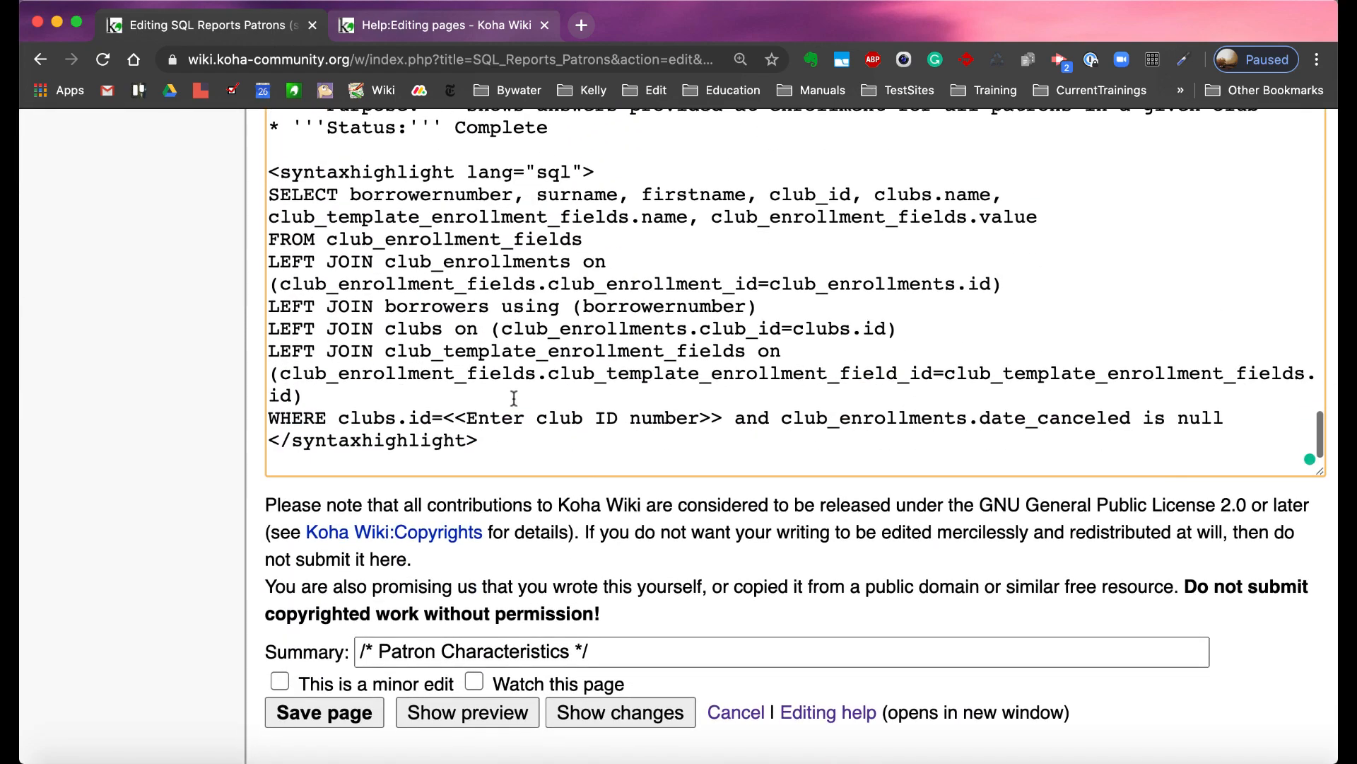
pyautogui.scroll(2, 514, 398)
pyautogui.scroll(1, 514, 398)
pyautogui.scroll(1, 748, 190)
pyautogui.scroll(-1, 748, 190)
pyautogui.scroll(3, 871, 516)
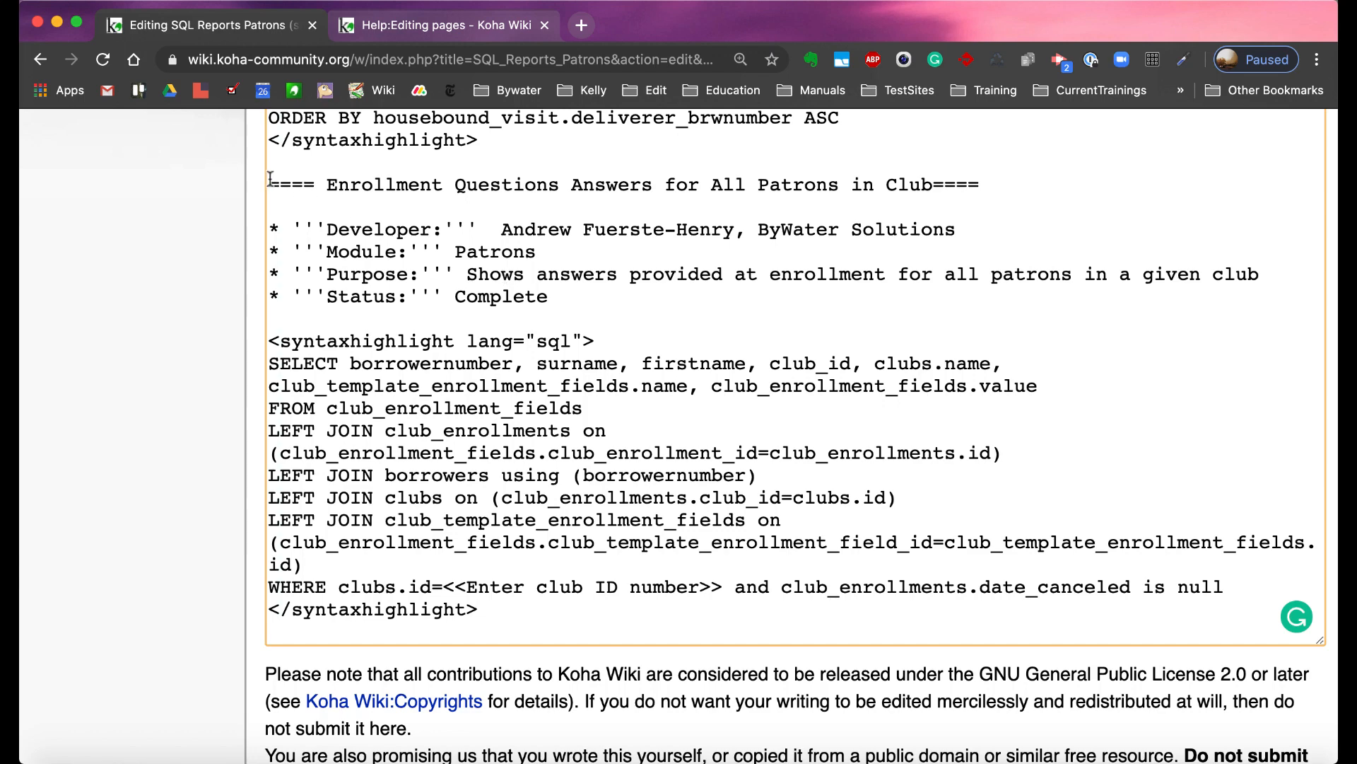
pyautogui.moveTo(270, 185); pyautogui.dragTo(493, 600)
pyautogui.press('super+c')
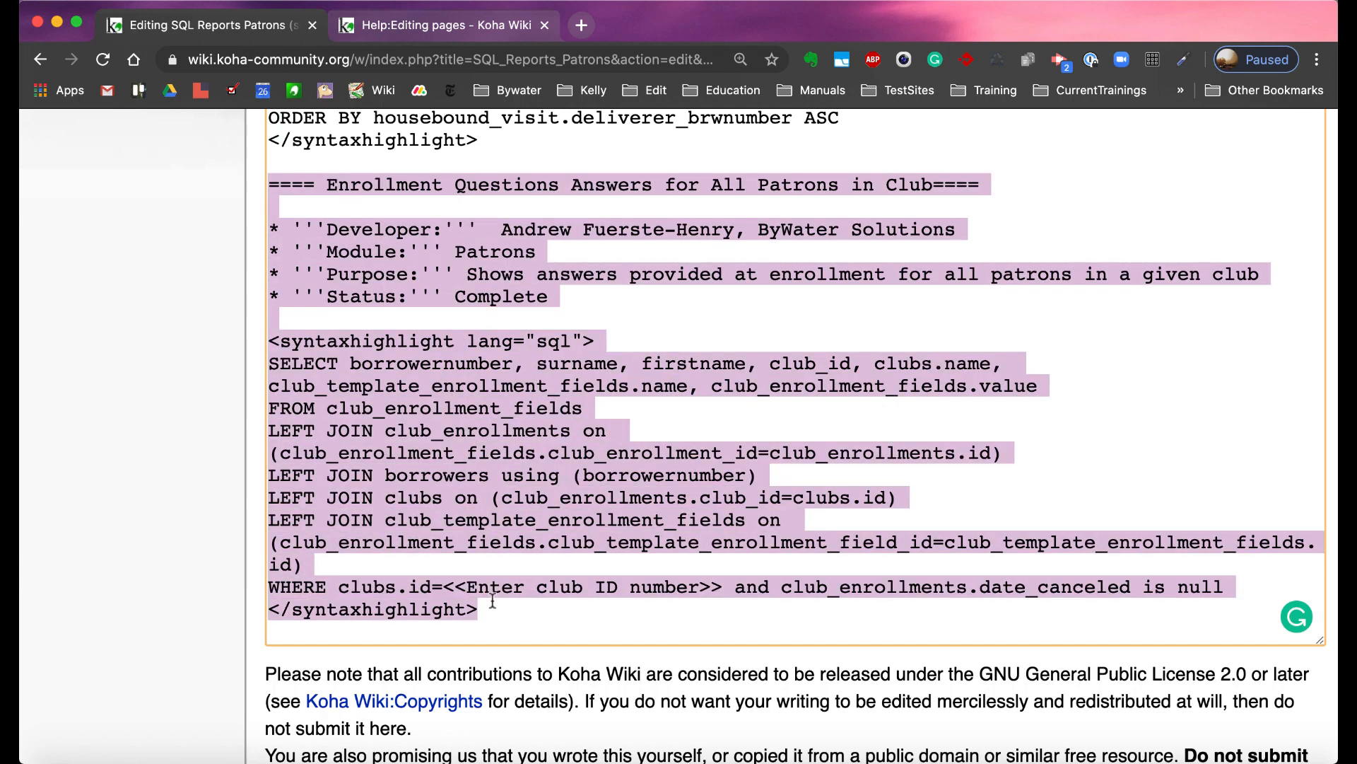
pyautogui.click(348, 634)
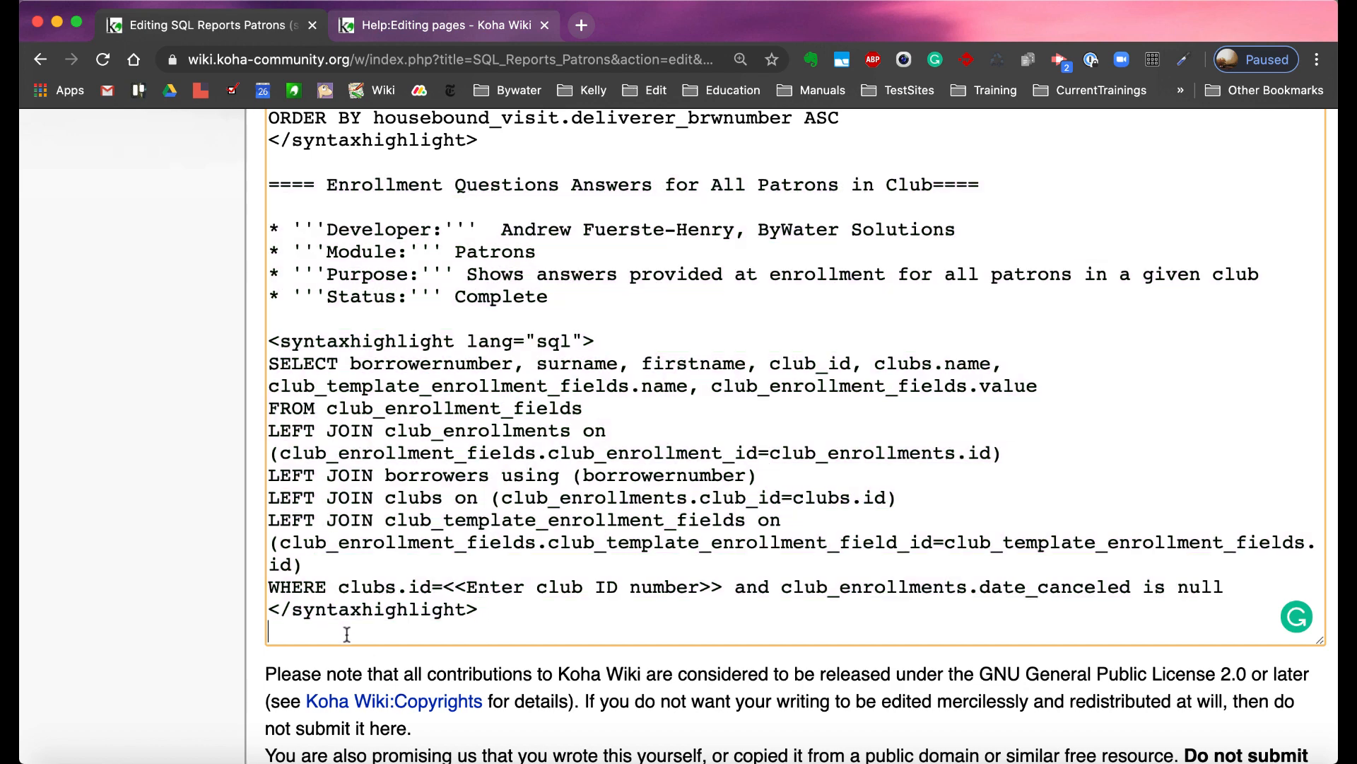
pyautogui.press('Return')
pyautogui.press('super+v')
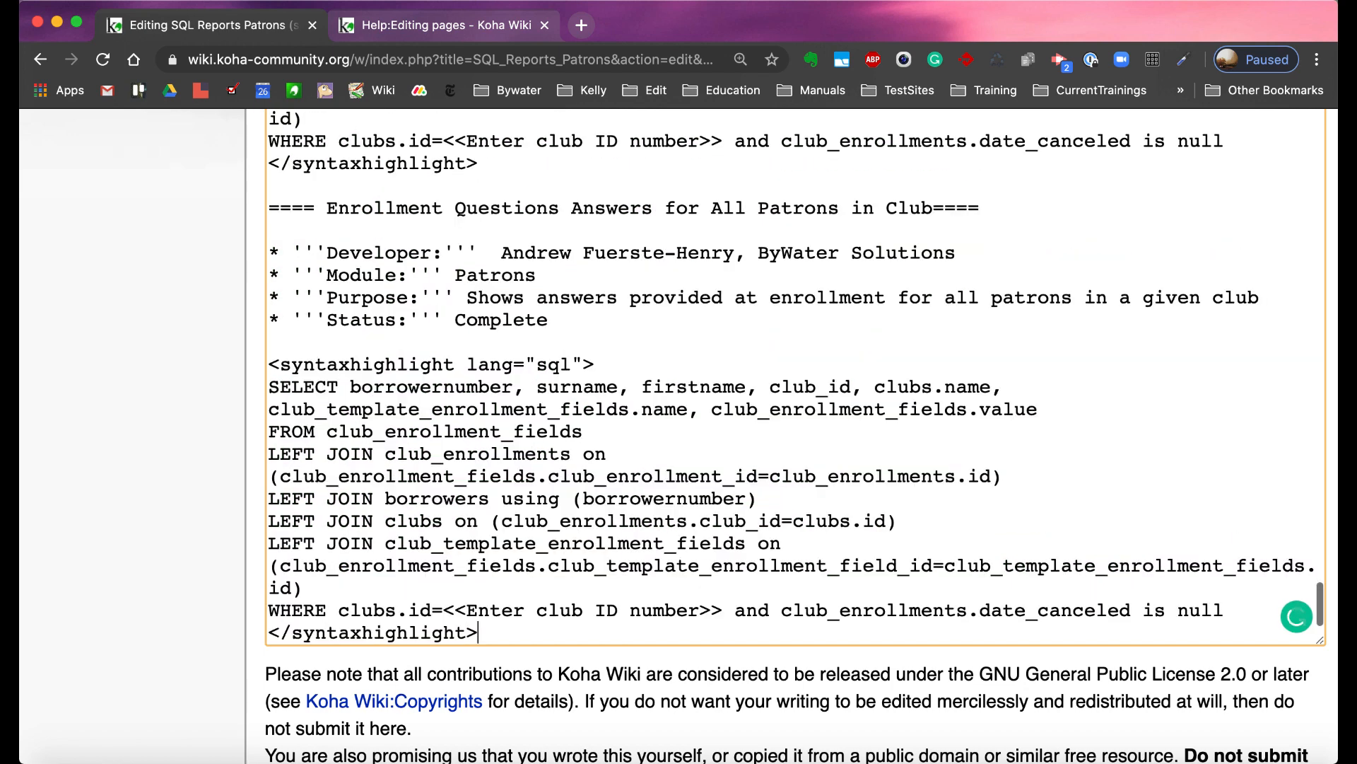
# Step: Change the heading text of the duplicated report block to "Borrower Relationships (19.11)"
pyautogui.scroll(3, 403, 382)
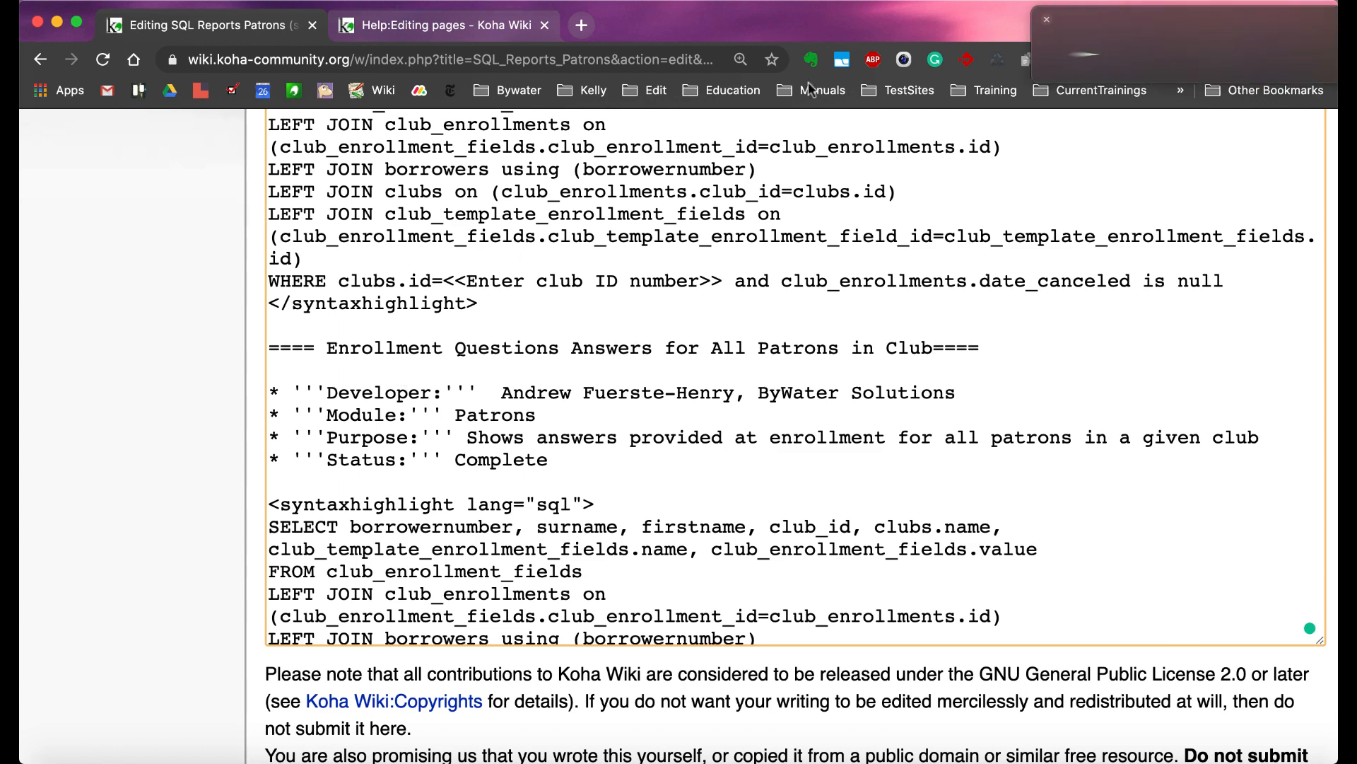
pyautogui.click(1046, 22)
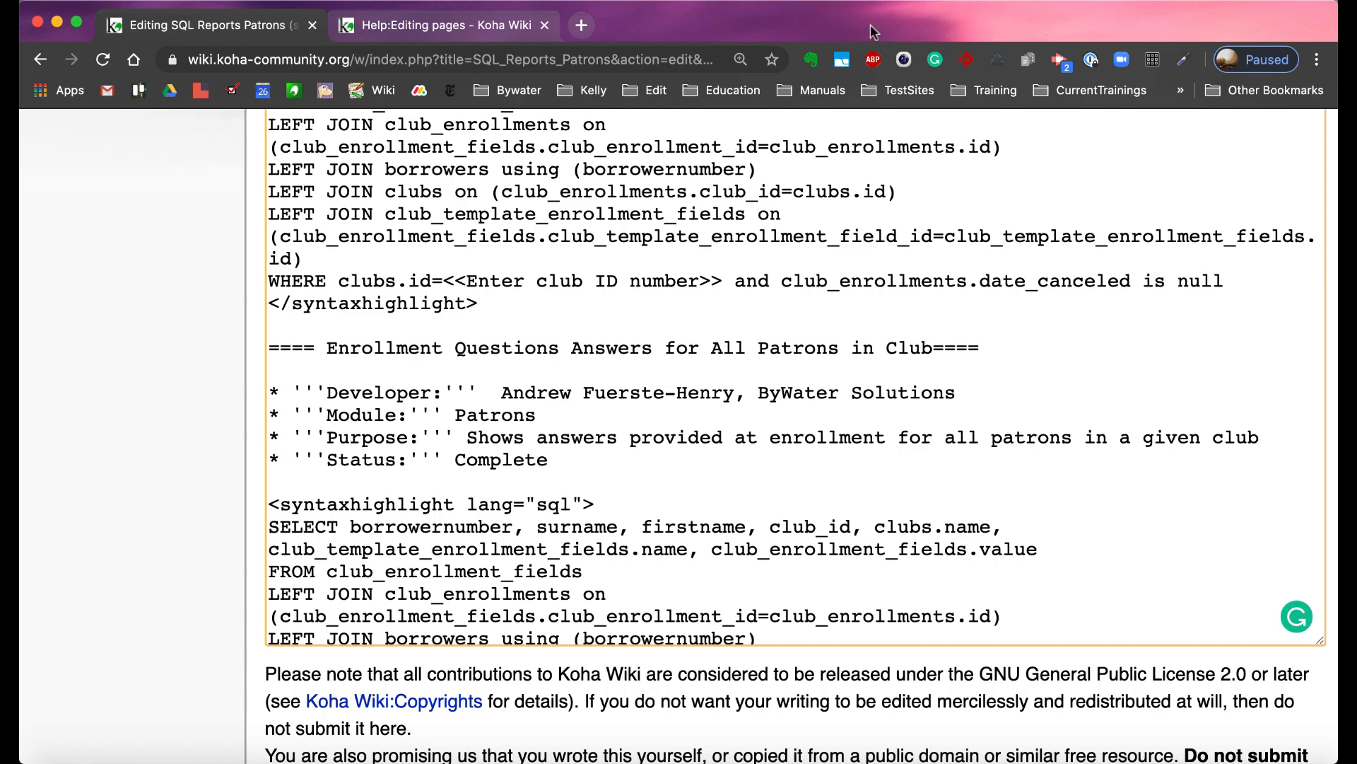
pyautogui.moveTo(326, 348); pyautogui.dragTo(928, 349)
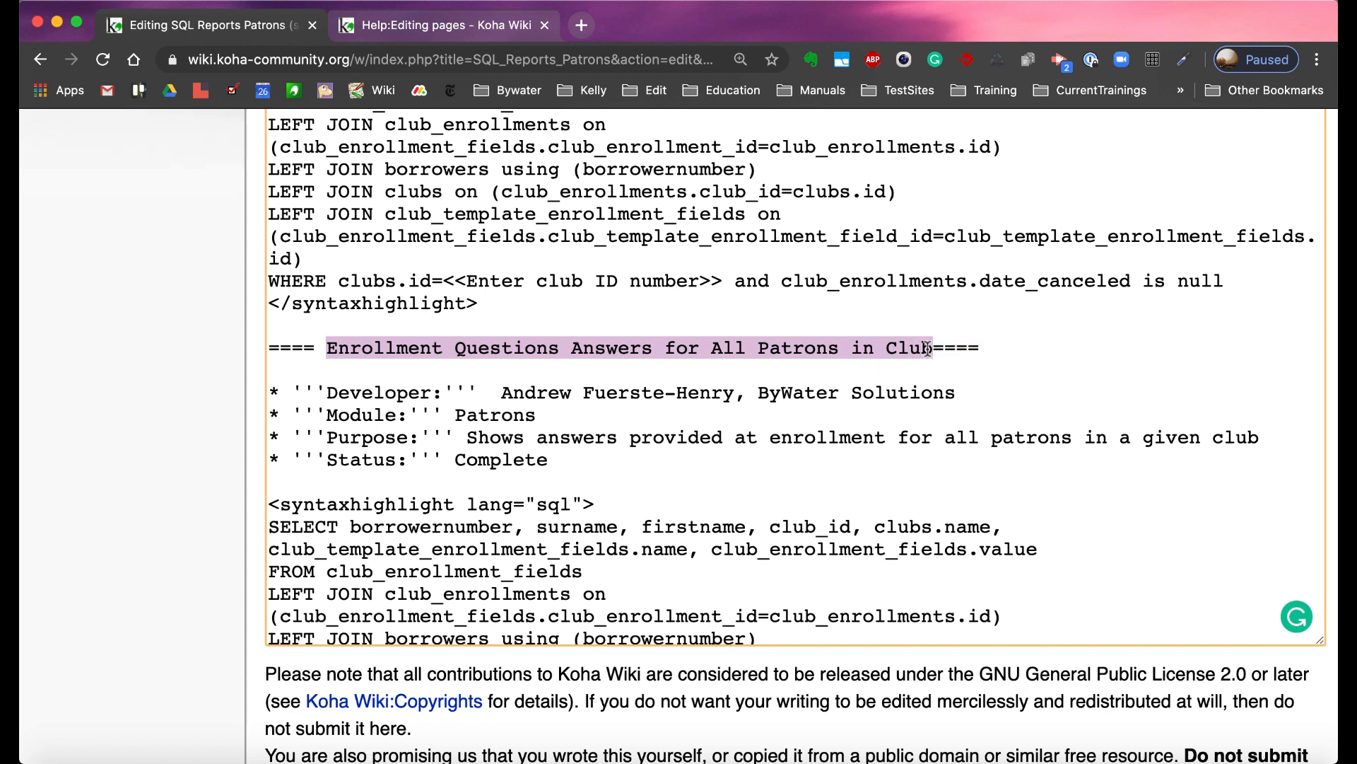
pyautogui.write('Borrower Re')
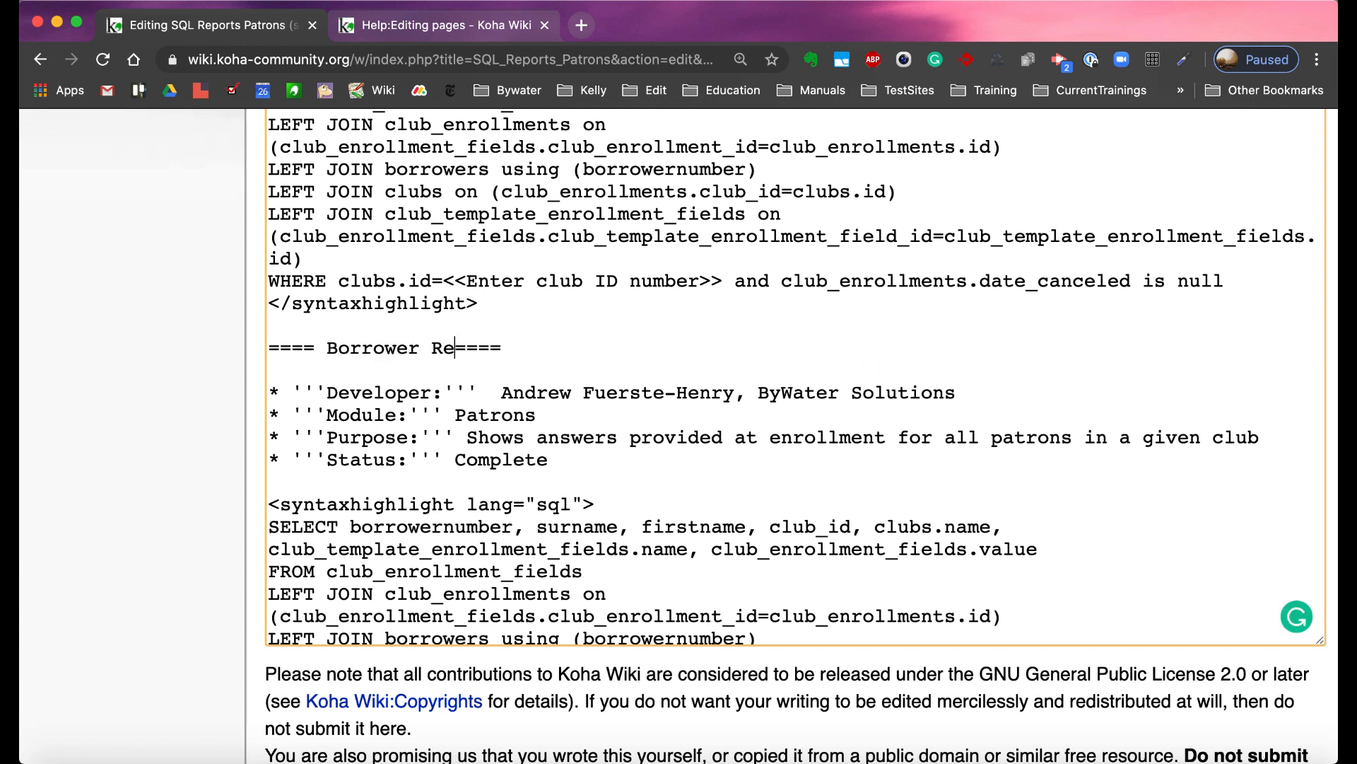
pyautogui.write('lationshi')
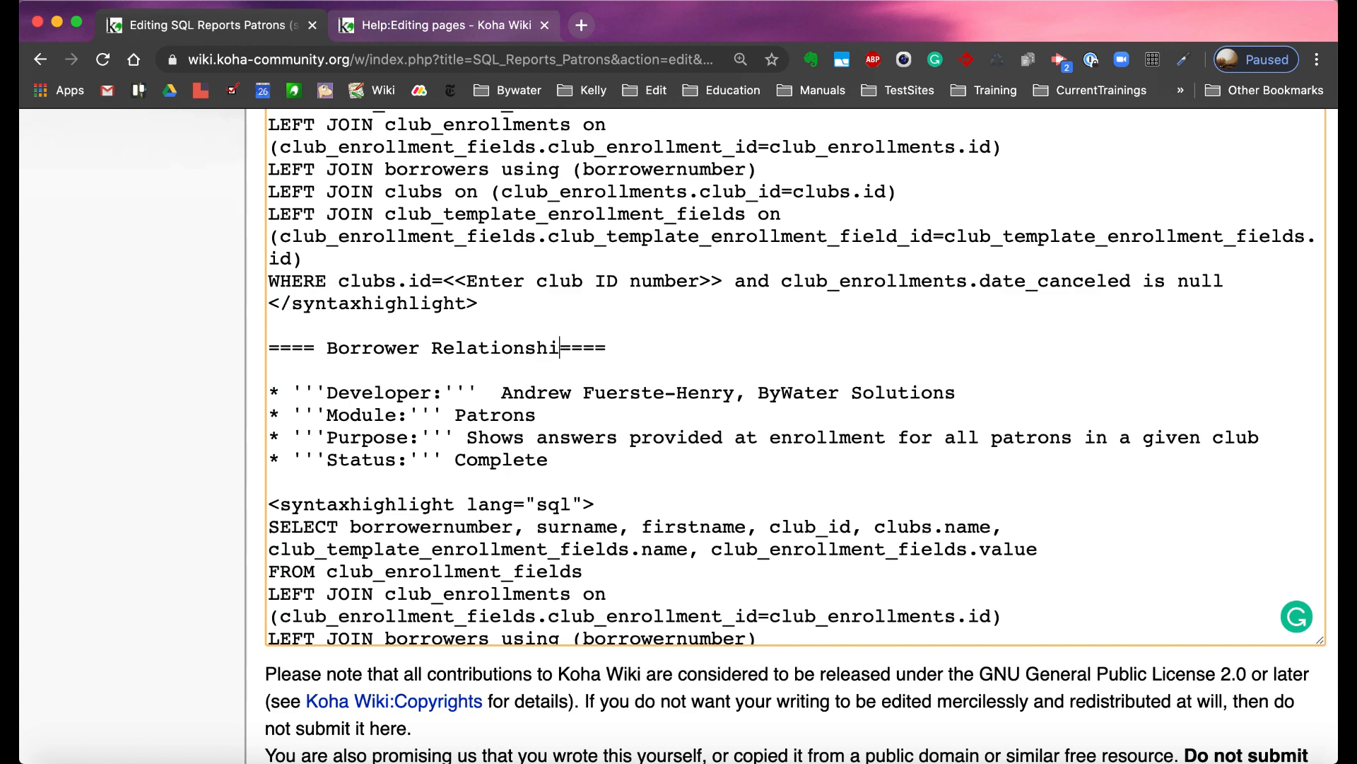
pyautogui.write('ps (19.11')
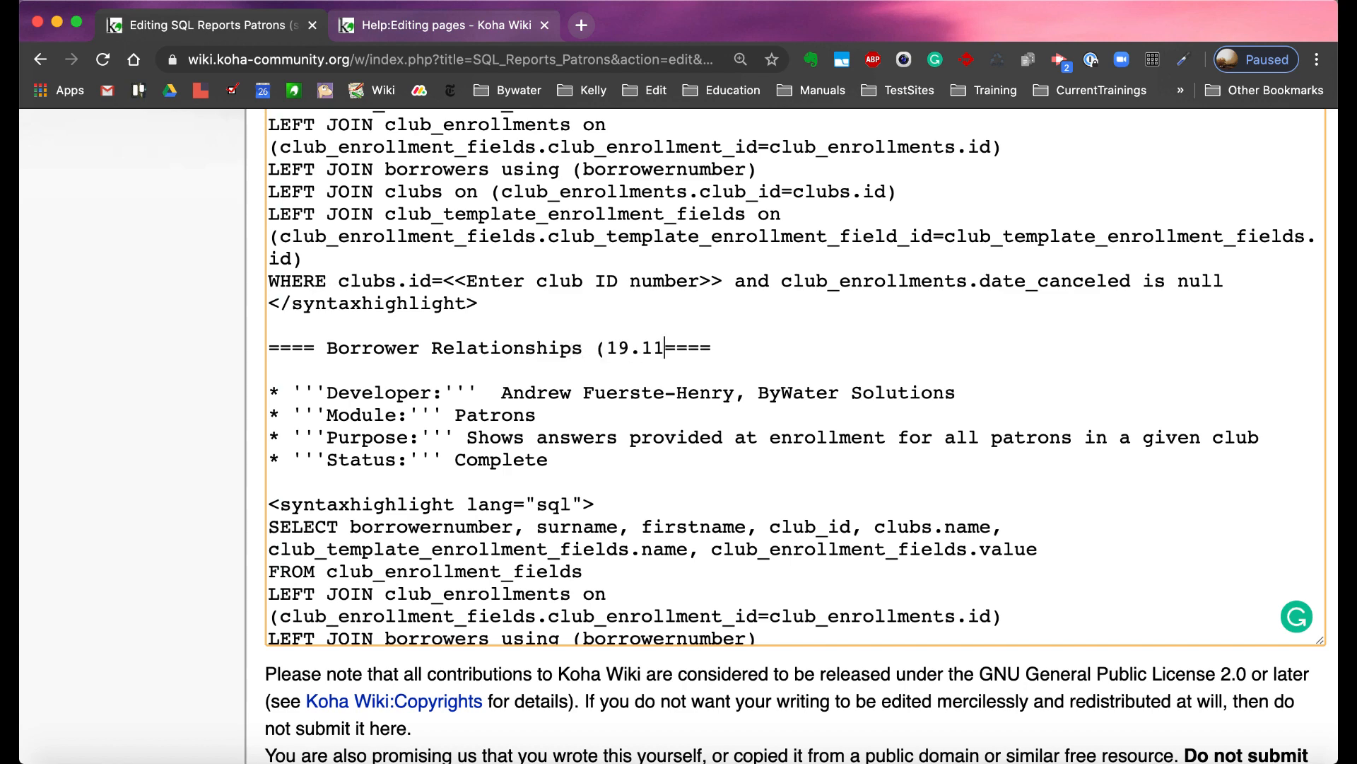
pyautogui.write(')')
# Step: Replace the developer's personal name in the Borrower Relationships (19.11) block with the new report author's full name
pyautogui.scroll(-1, 796, 376)
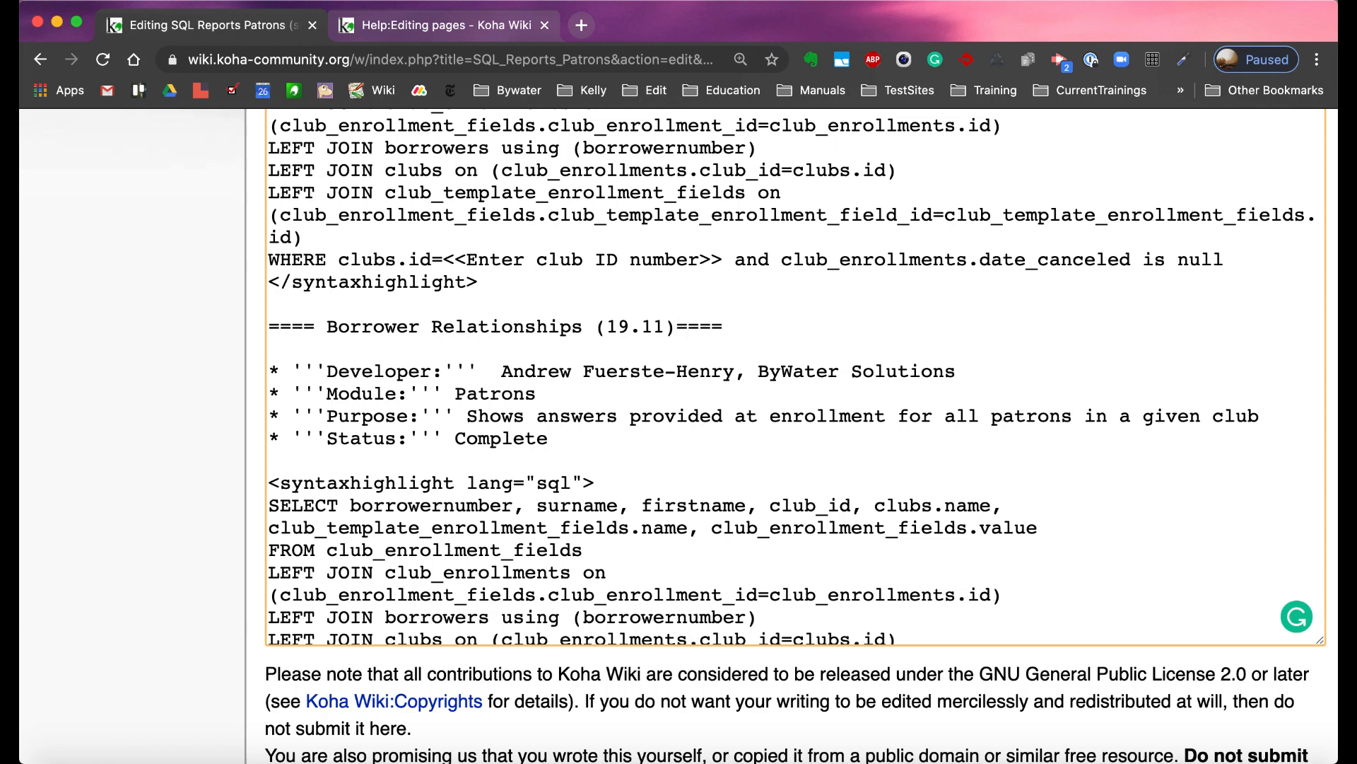
pyautogui.scroll(-3, 796, 376)
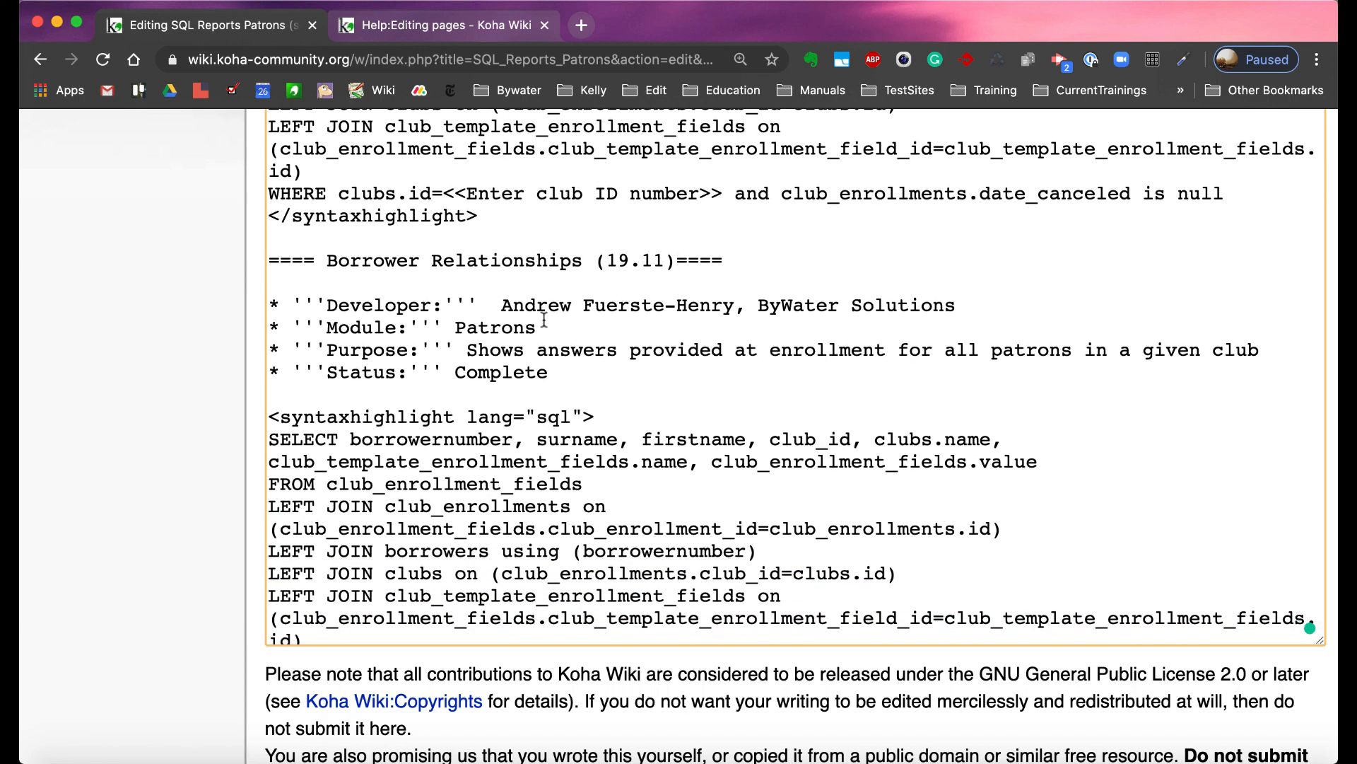
pyautogui.moveTo(502, 304); pyautogui.dragTo(739, 309)
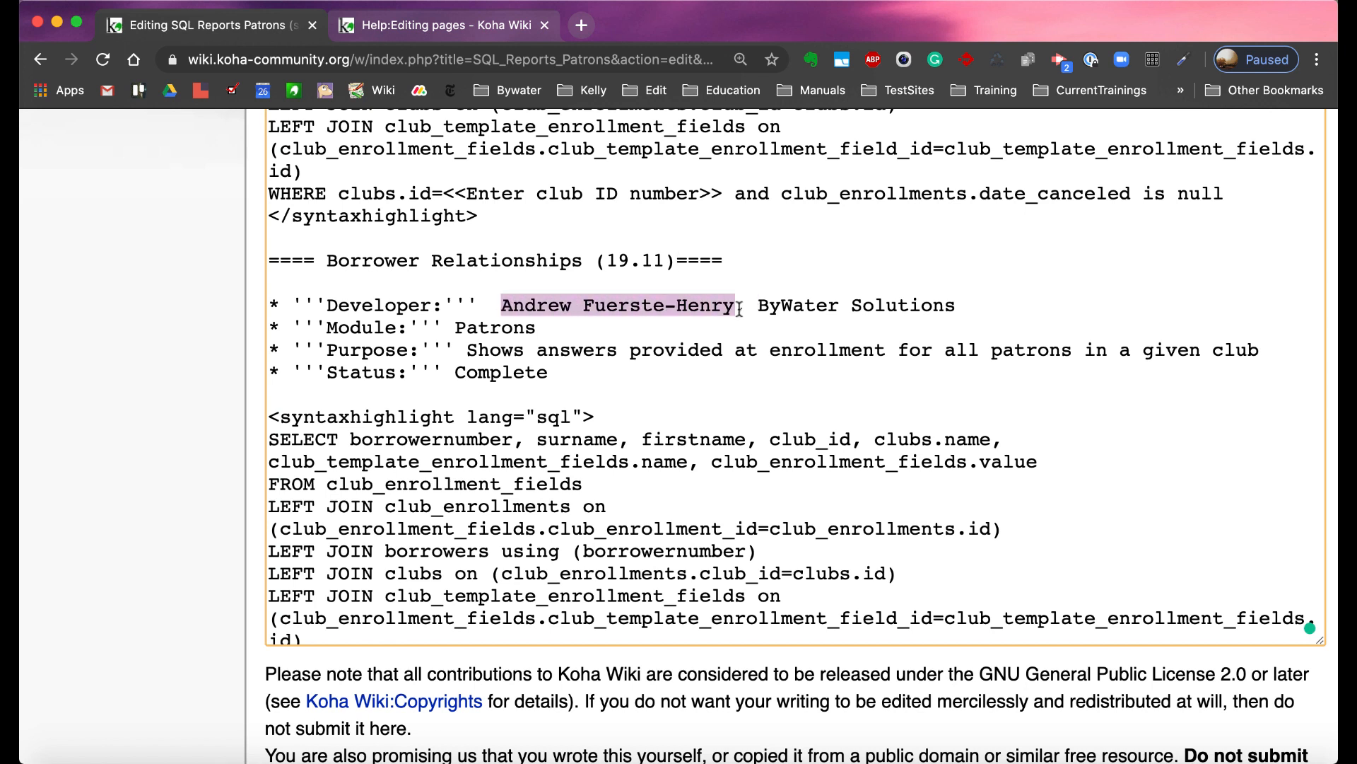
pyautogui.write('Kelly m')
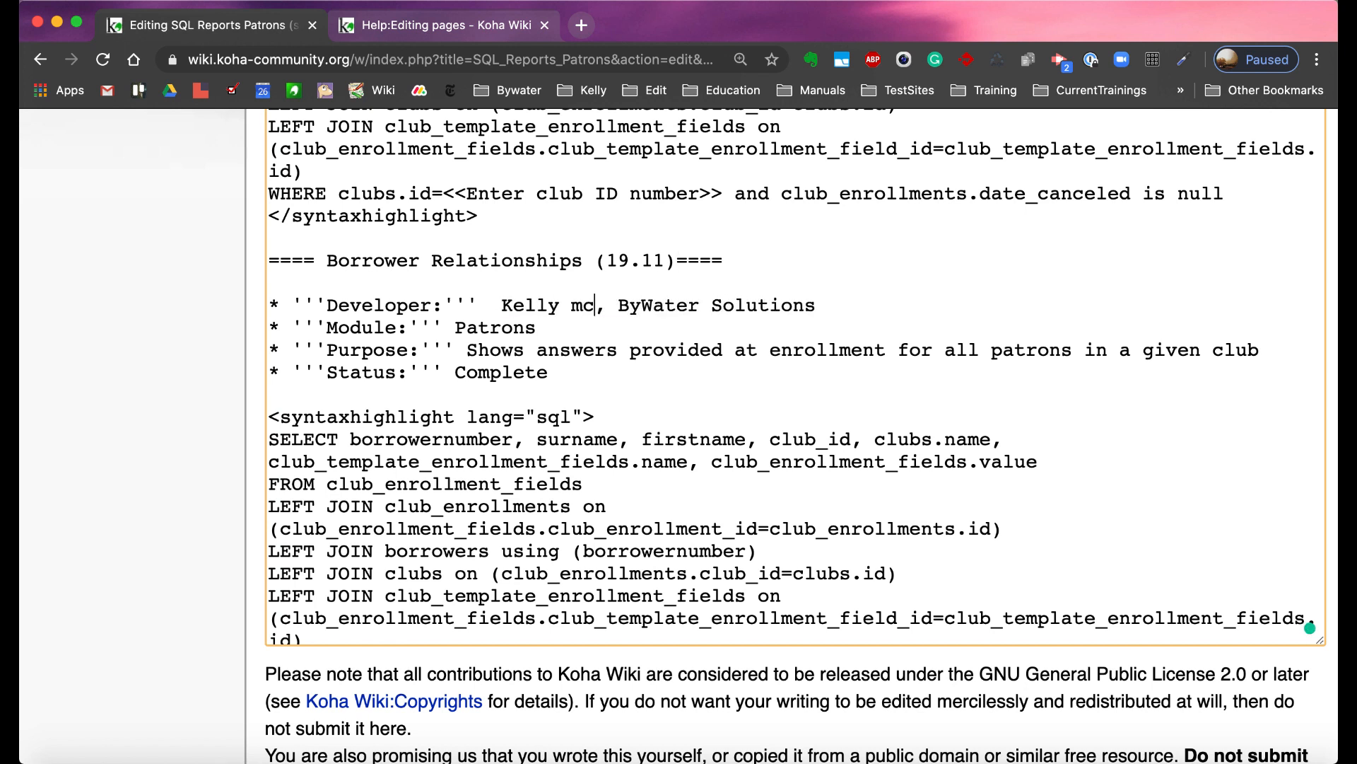
pyautogui.press('BackSpace')
pyautogui.write('McElligott')
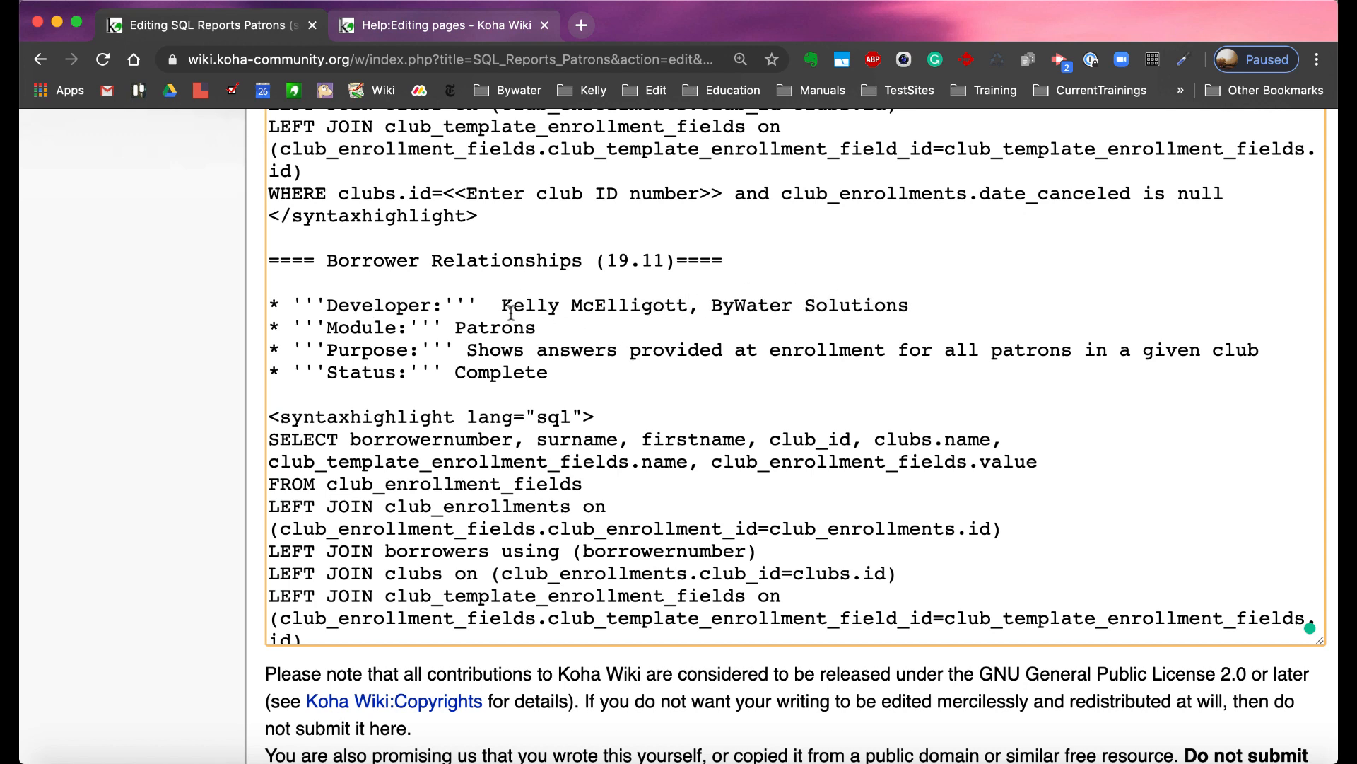
# Step: Change the Purpose text of the Borrower Relationships block to "Gives Borrower Relationship Information"
pyautogui.moveTo(488, 352); pyautogui.dragTo(1260, 351)
pyautogui.press('BackSpace')
pyautogui.press('BackSpace')
pyautogui.press('BackSpace')
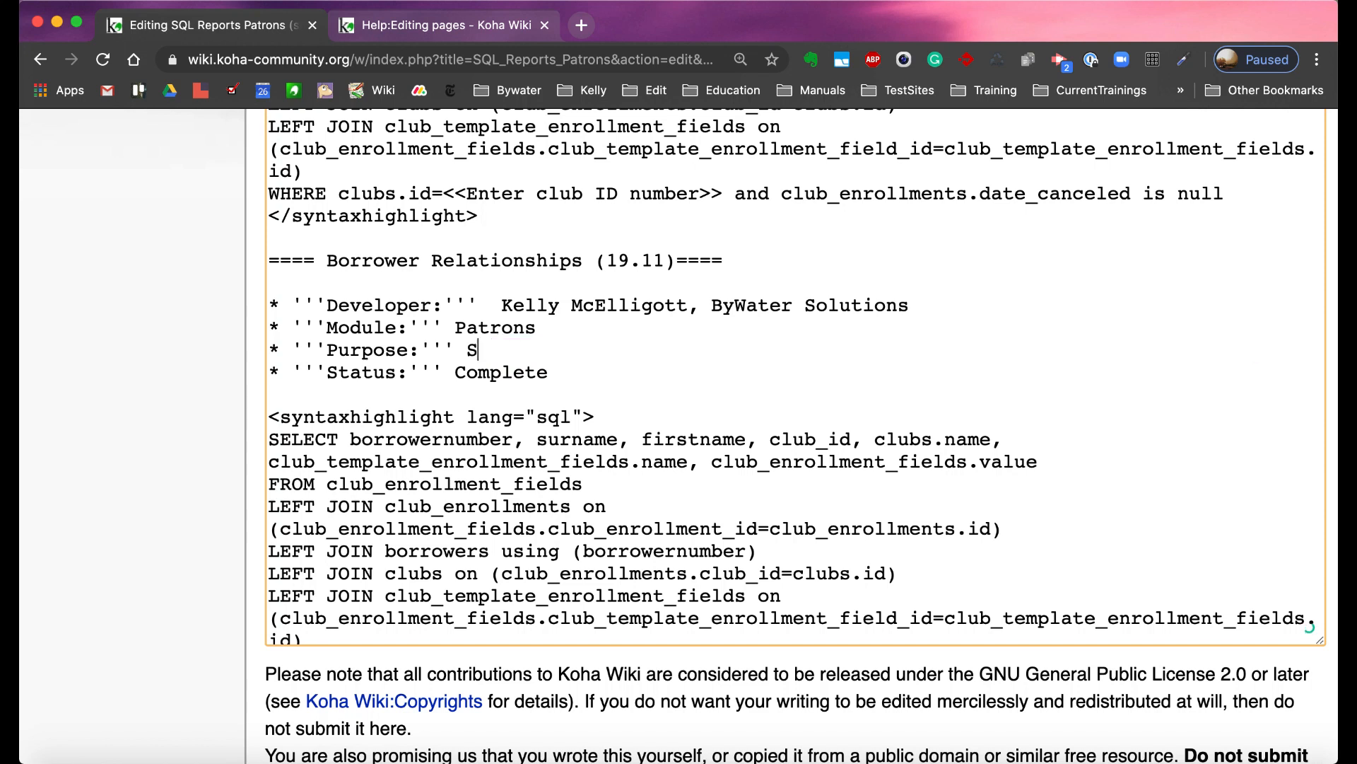
pyautogui.write('Gives Borrower ')
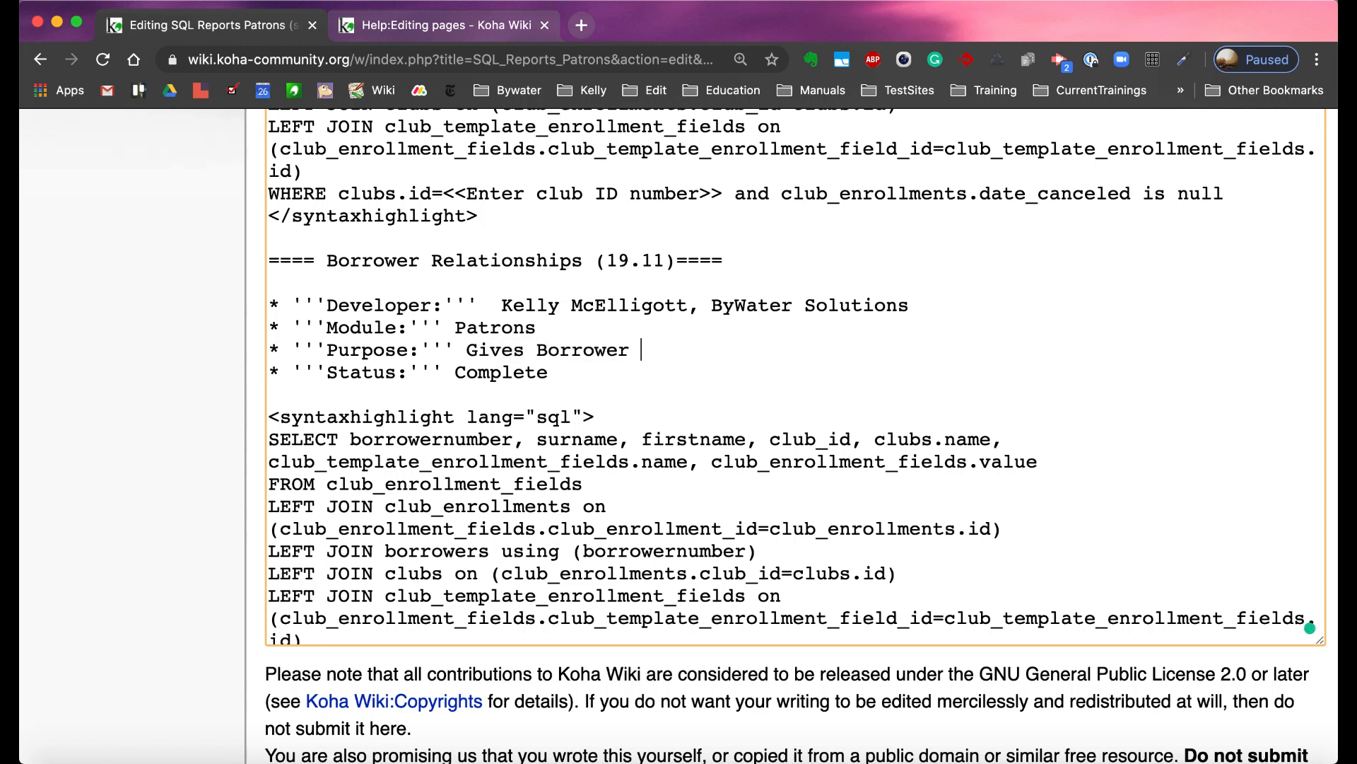
pyautogui.write('Relationship Information')
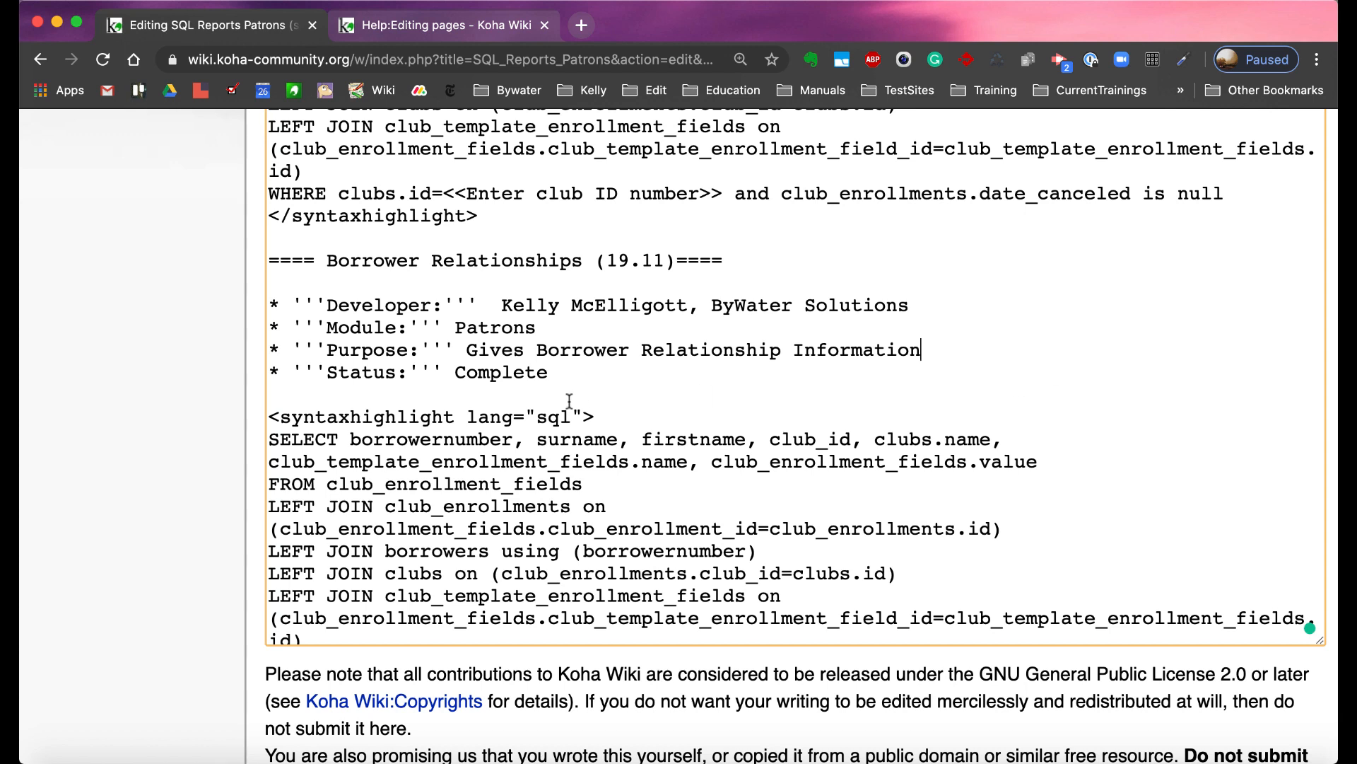
# Step: Replace the SQL between the block's syntaxhighlight tags with the borrower_relationships query selecting Guarantee, Guarantor and relationship, ordered by guarantee_id
pyautogui.moveTo(272, 415); pyautogui.dragTo(600, 416)
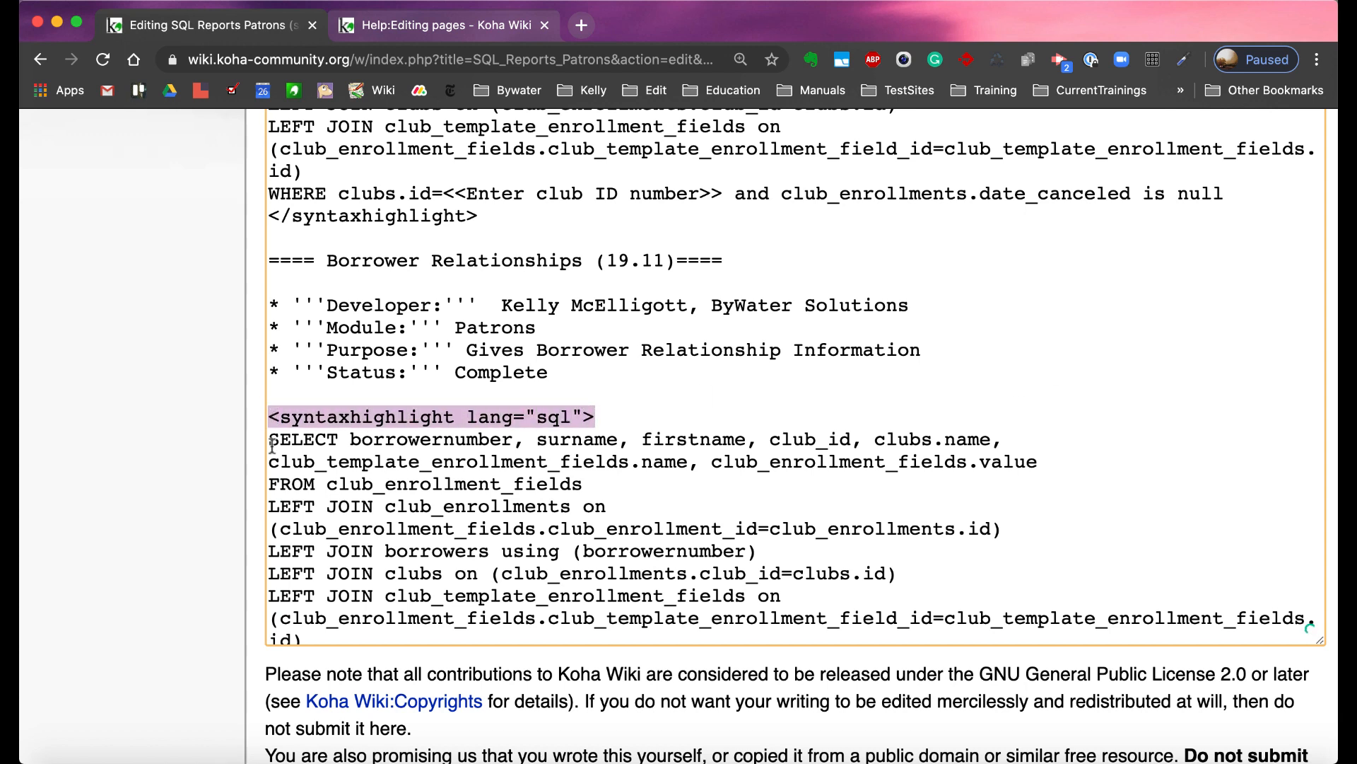
pyautogui.scroll(-2, 309, 620)
pyautogui.moveTo(270, 631); pyautogui.dragTo(497, 631)
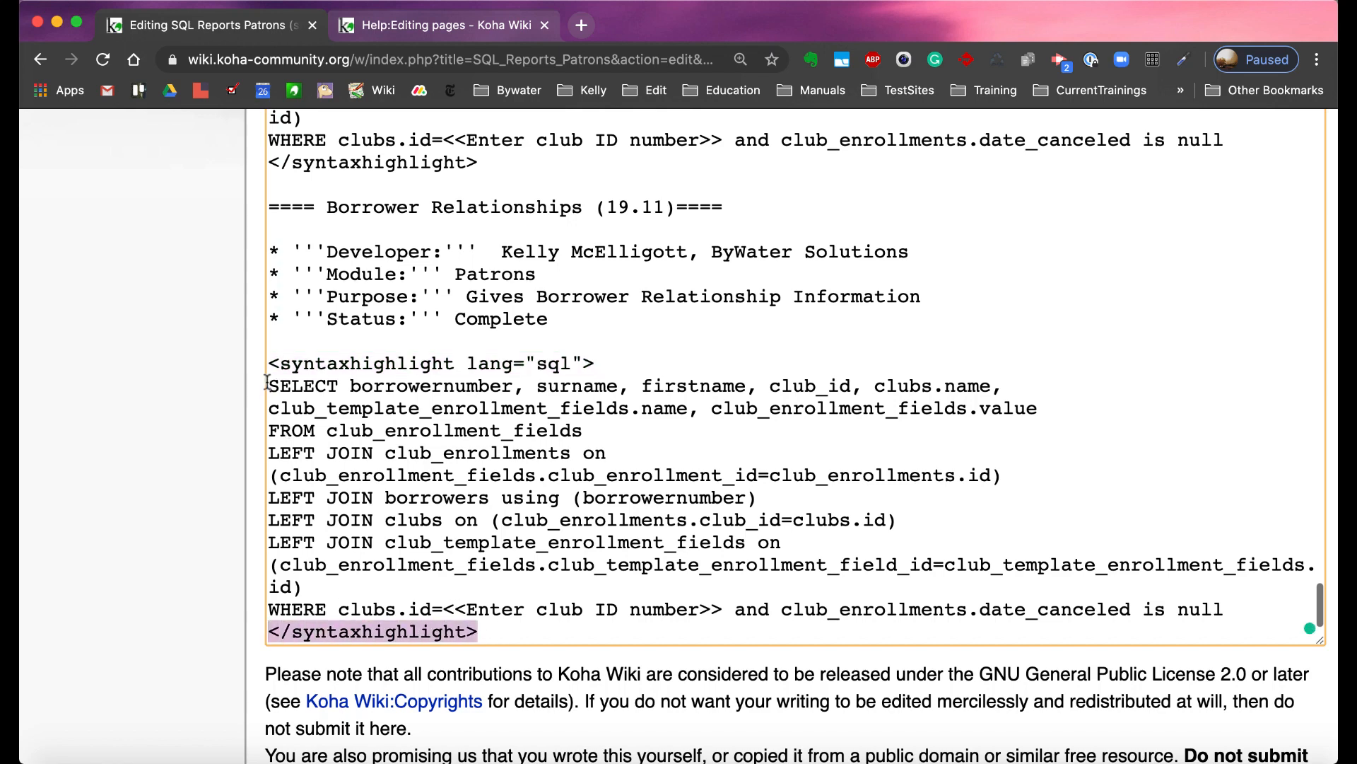
pyautogui.moveTo(269, 385); pyautogui.dragTo(1101, 587)
pyautogui.moveTo(1227, 599); pyautogui.dragTo(251, 401)
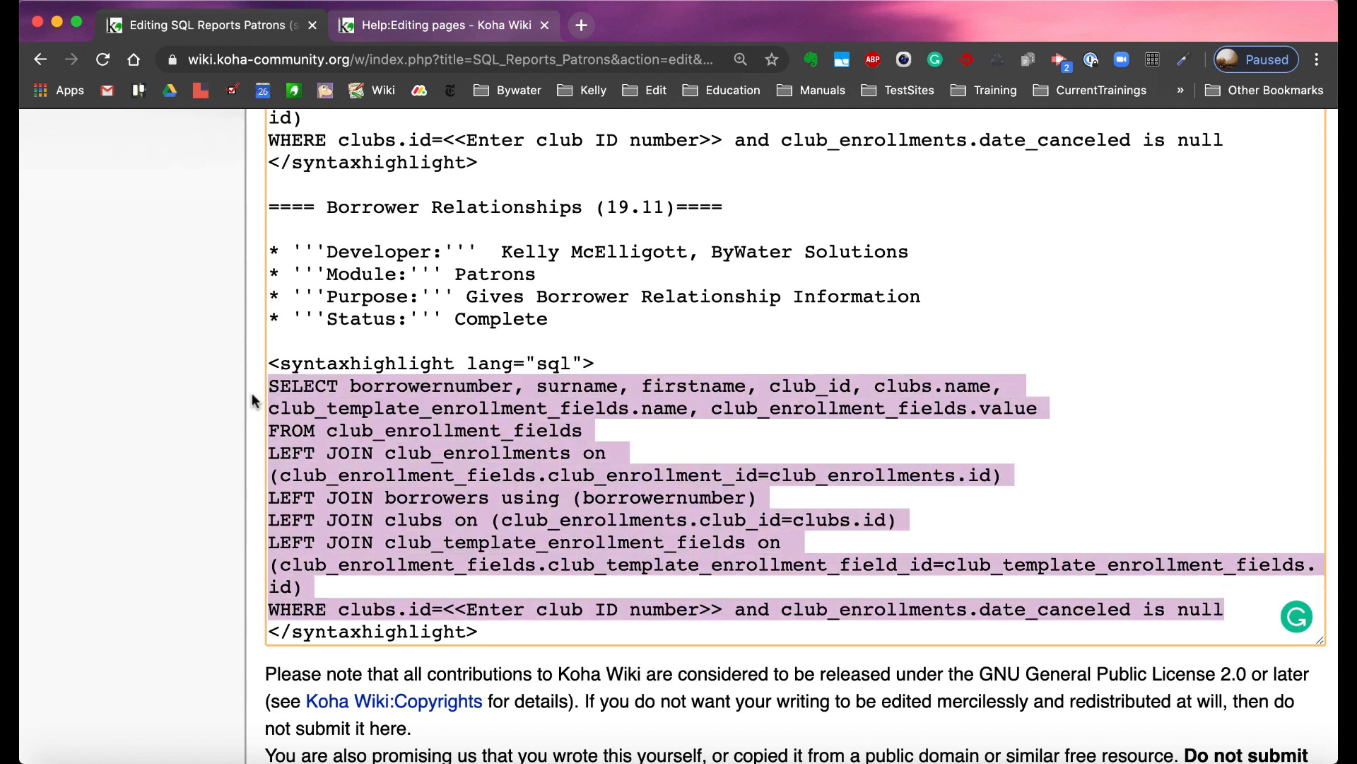
pyautogui.press('BackSpace')
pyautogui.write("SELECT IFNULL(concat(e.surname, ', ', e.firstname, ' (',e.cardnumber, ')'),'') AS Guarantee,IFNULL(concat(r.surname, ', ', r.firstname, ' (',r.cardnumber, ')'),'') AS Guarantor, borrower_relationships.relationship  FROM borrower_relationships LEFT JOIN borrowers e ON borrower_relationships.guarantee_id=e.borrowernumber LEFT JOIN borrowers r ON borrower_relationships.guarantor_id=r.borrowernumber  ORDER by guarantee_id")
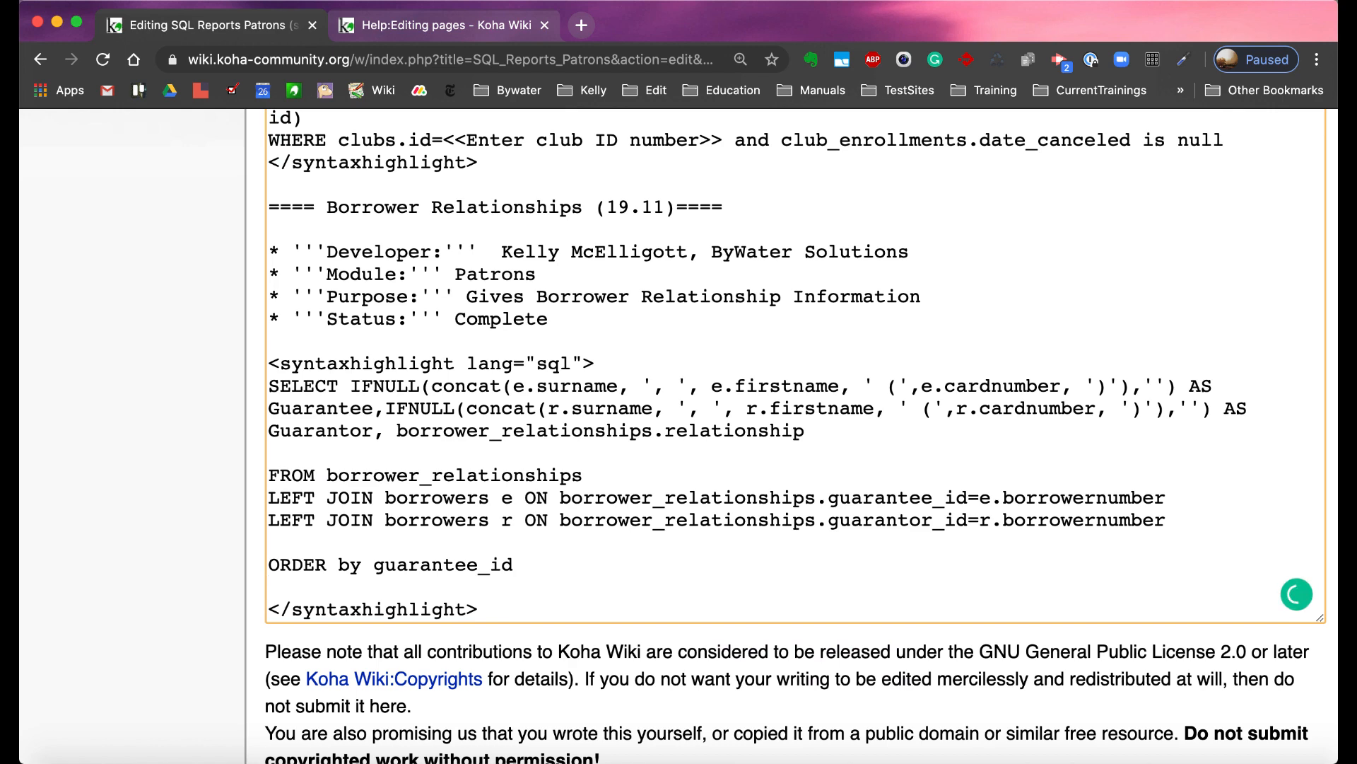
# Step: Remove the blank lines before FROM, before ORDER by and after the last line of the new query
pyautogui.press('BackSpace')
pyautogui.click(266, 568)
pyautogui.press('BackSpace')
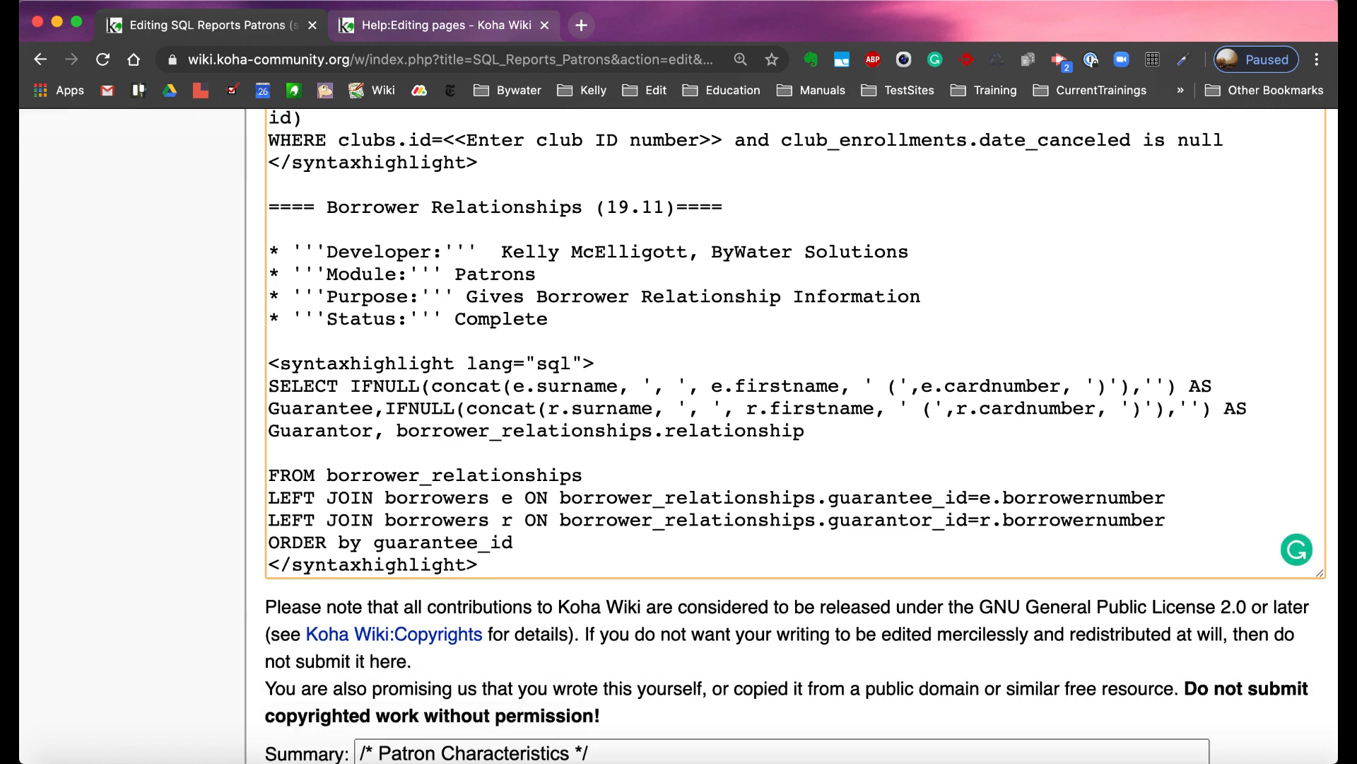
pyautogui.click(269, 473)
pyautogui.press('BackSpace')
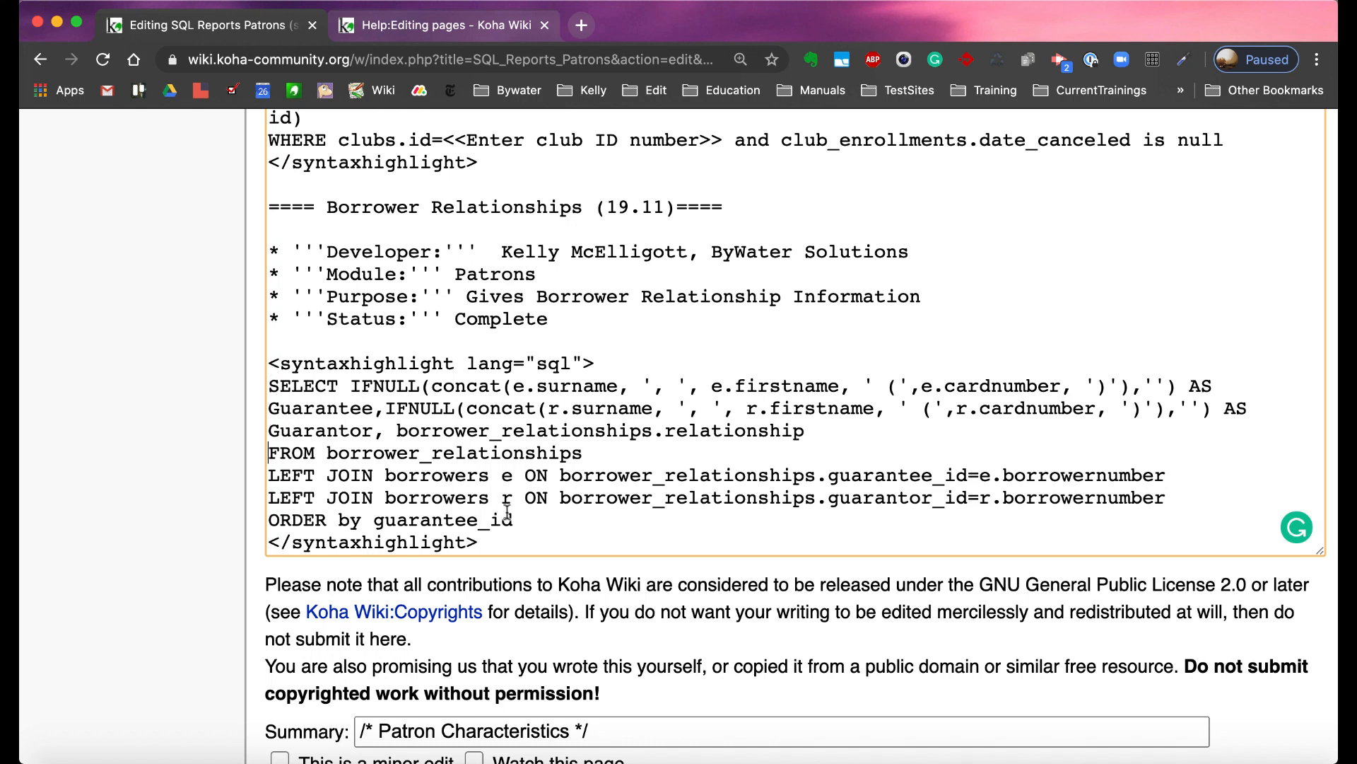
pyautogui.moveTo(514, 520); pyautogui.dragTo(256, 385)
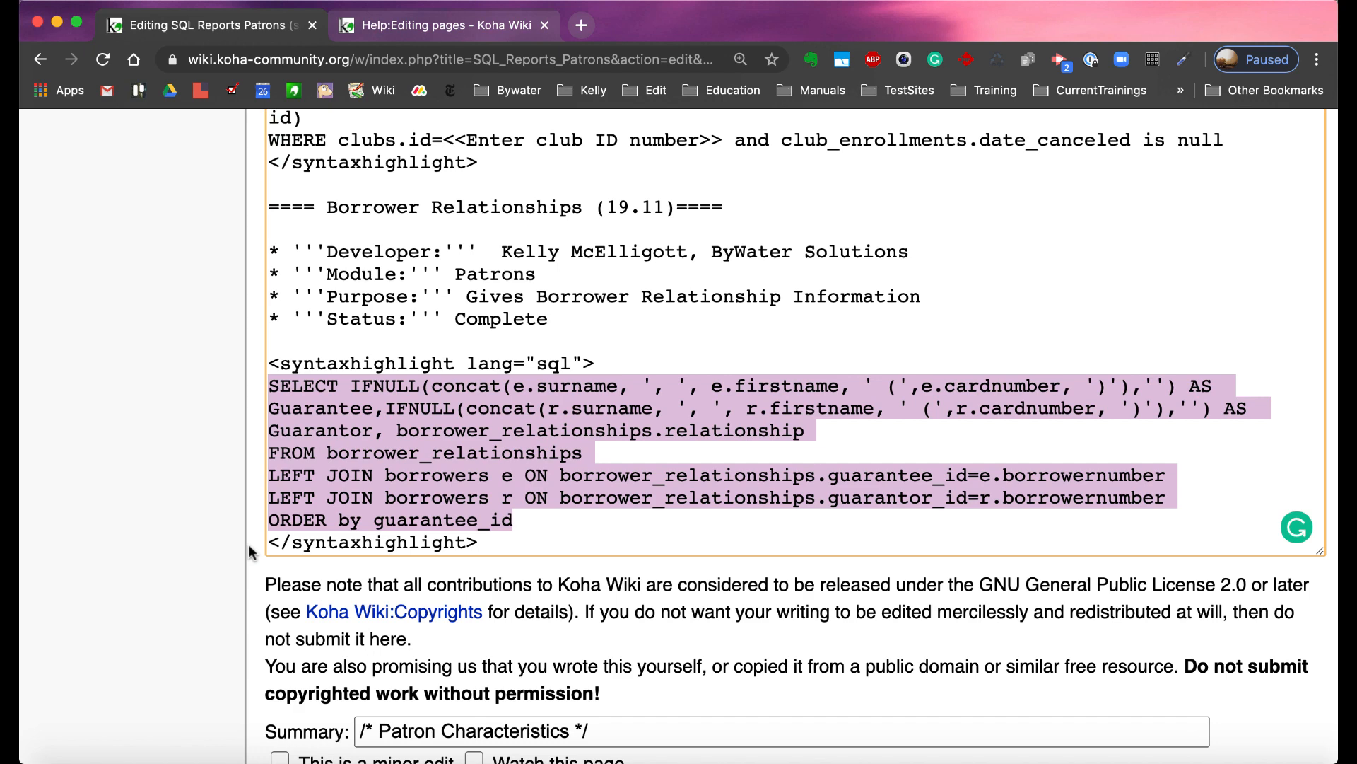
# Step: Add "Borrower Relationships" after the section name in the edit summary and save the page
pyautogui.scroll(-3, 248, 544)
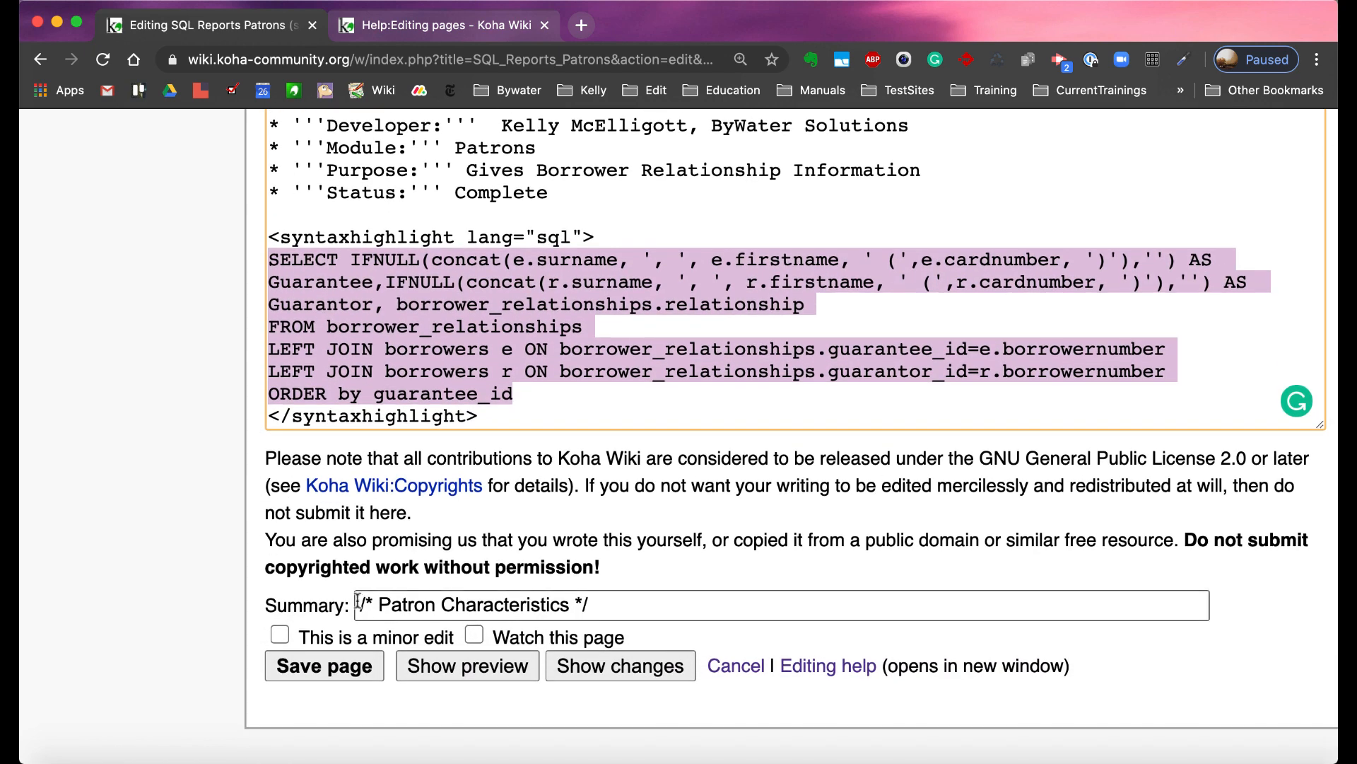
pyautogui.moveTo(358, 601); pyautogui.dragTo(600, 599)
pyautogui.click(605, 600)
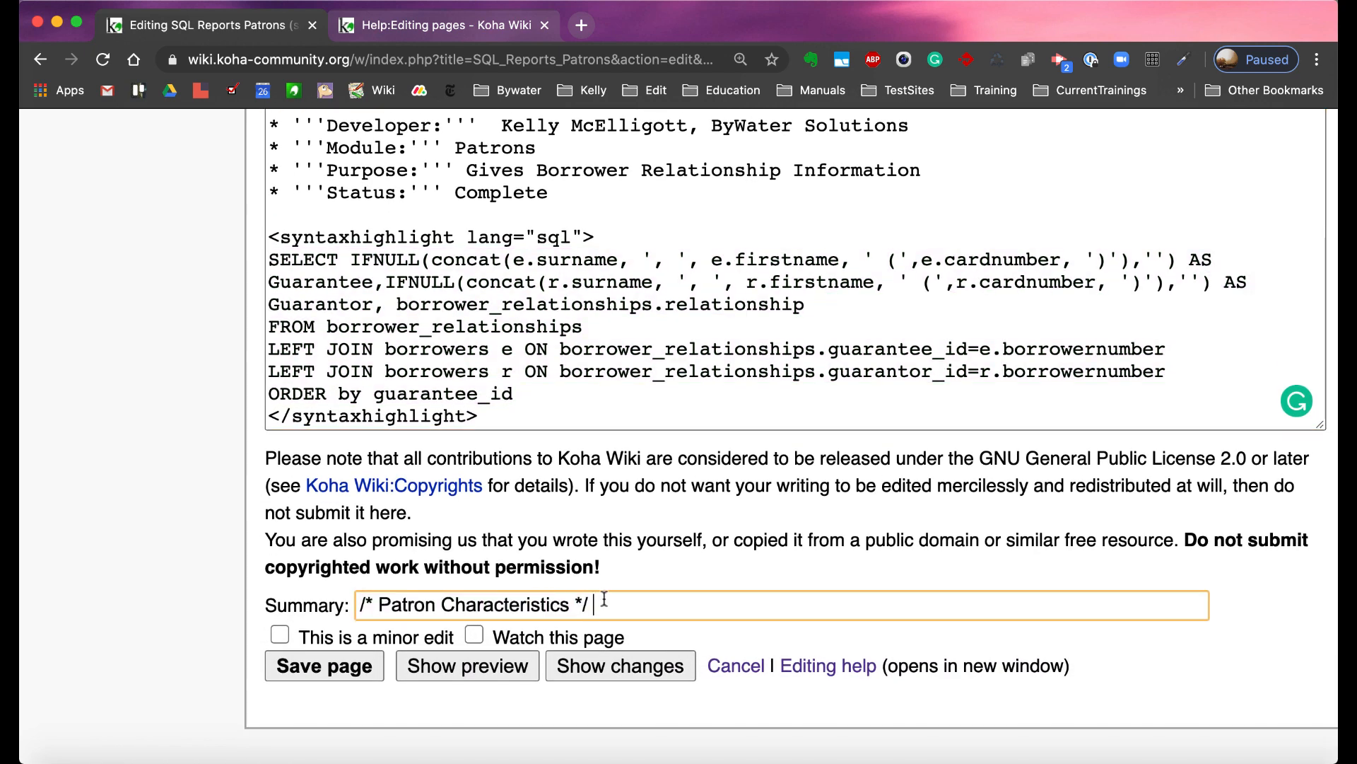
pyautogui.scroll(3, 604, 600)
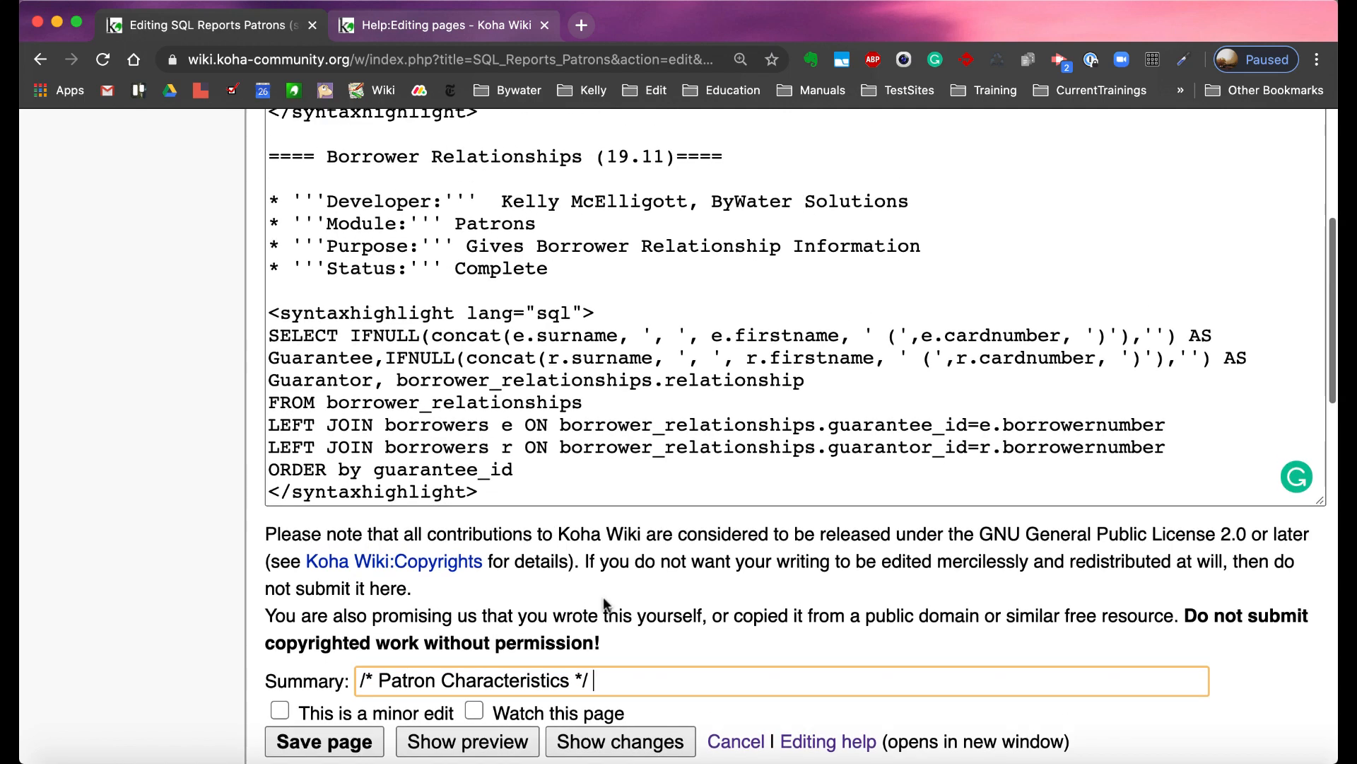
pyautogui.write('Br')
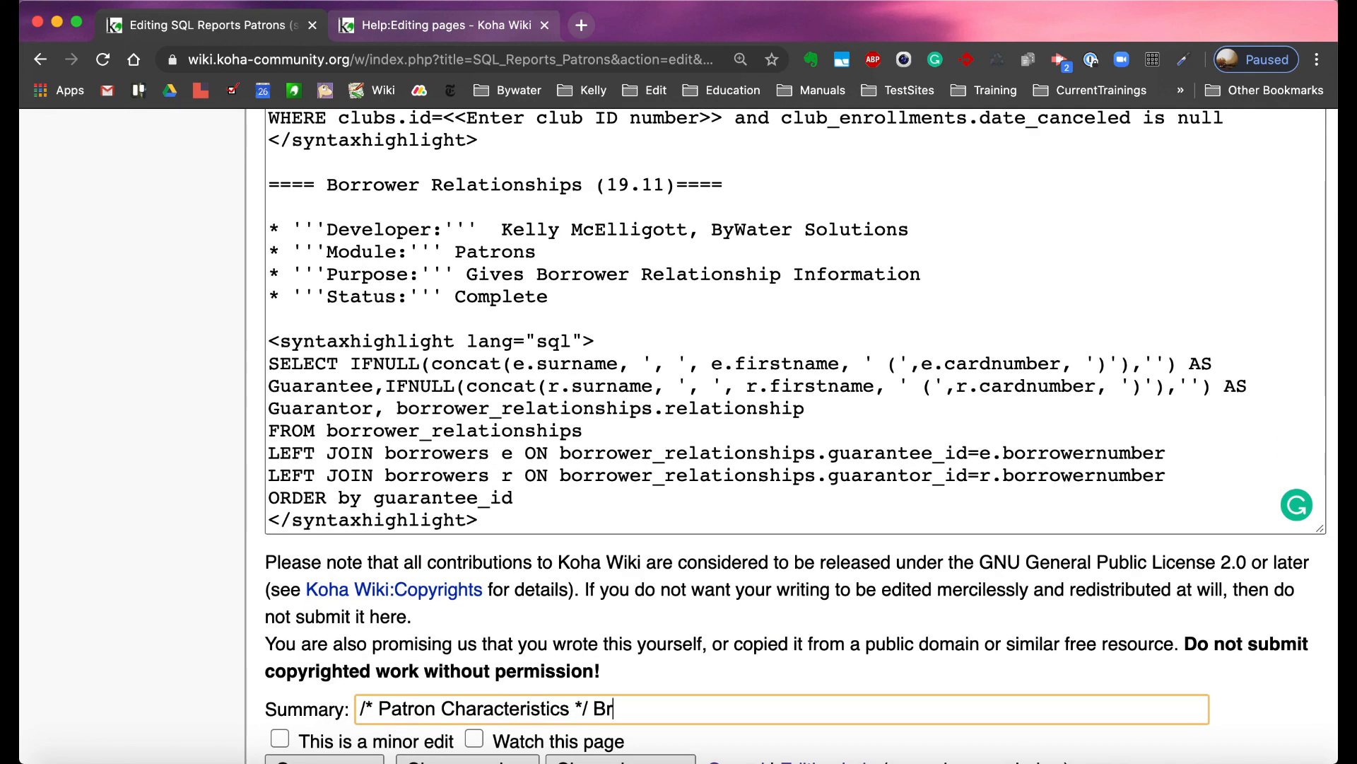
pyautogui.press('BackSpace')
pyautogui.write('orrower Relation')
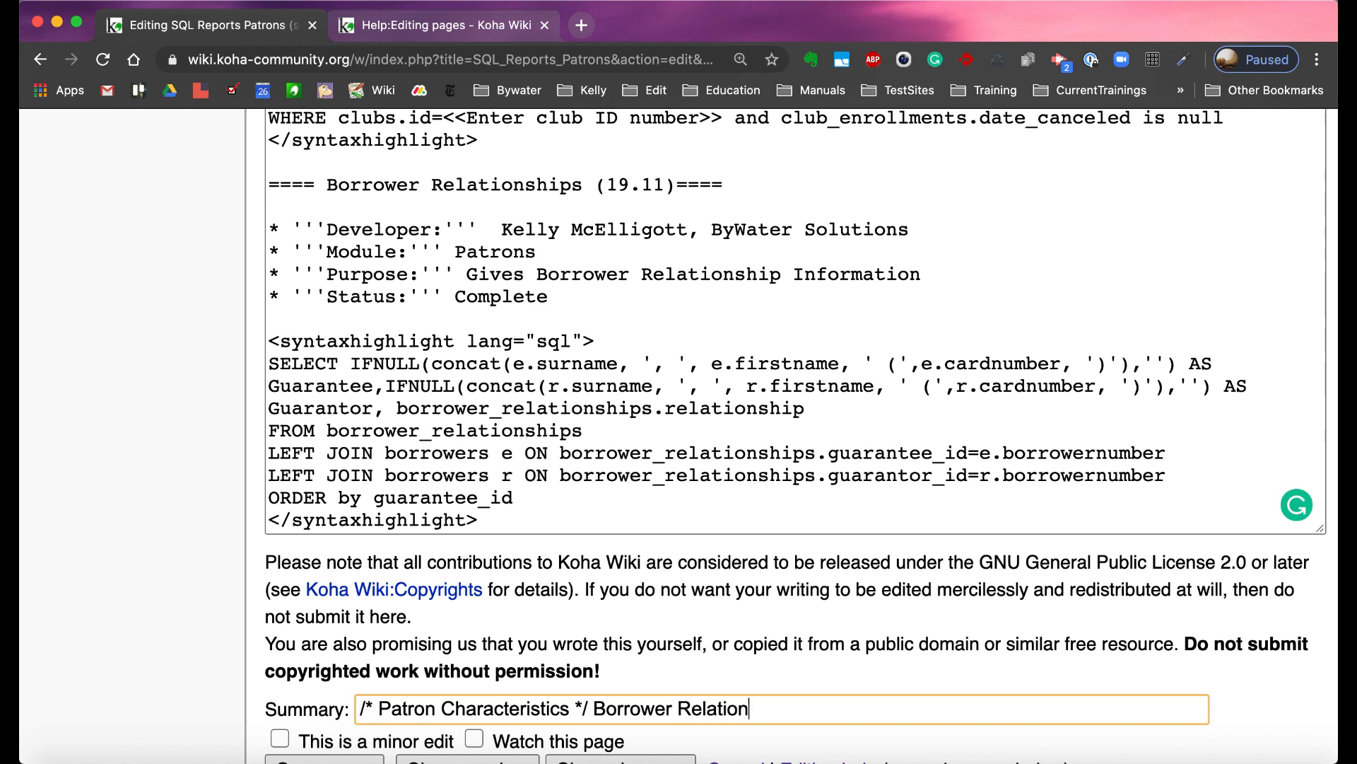
pyautogui.write('ships')
pyautogui.scroll(-3, 595, 702)
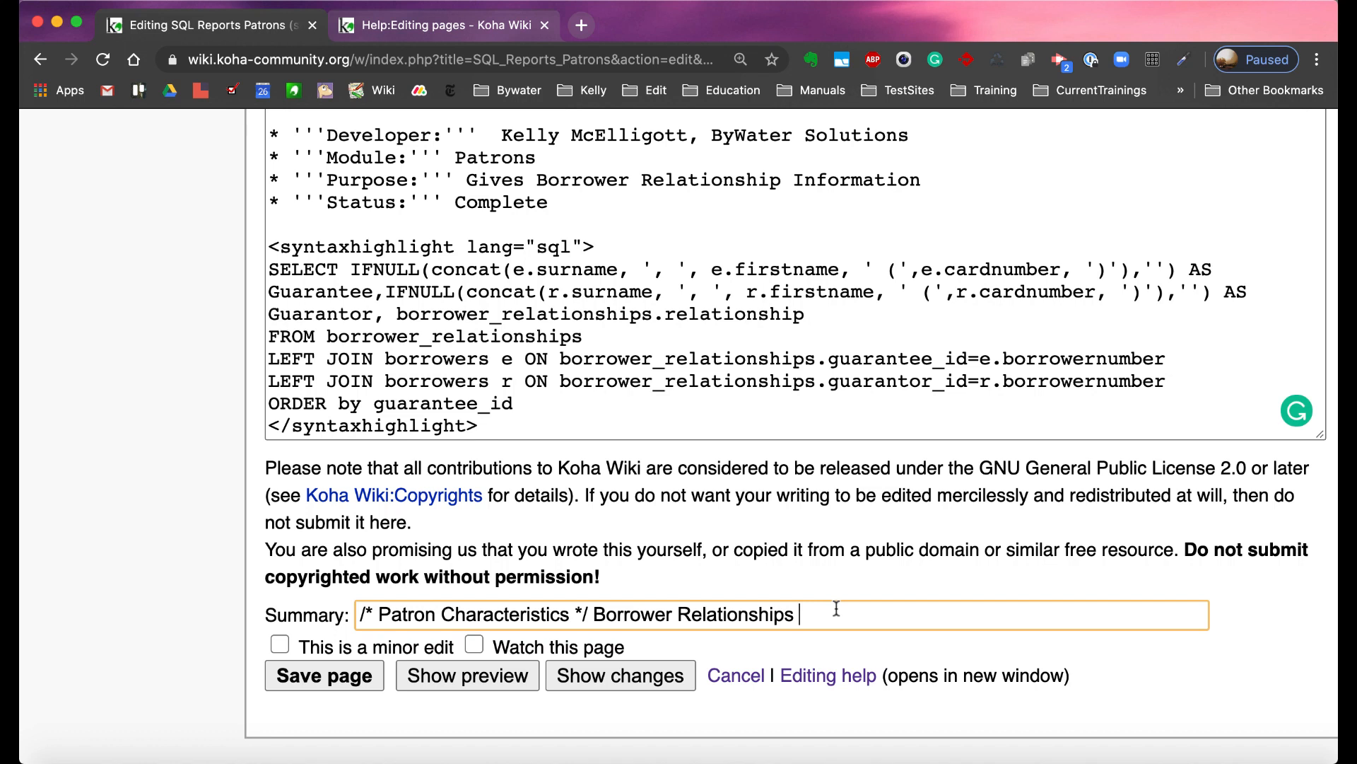
pyautogui.click(357, 681)
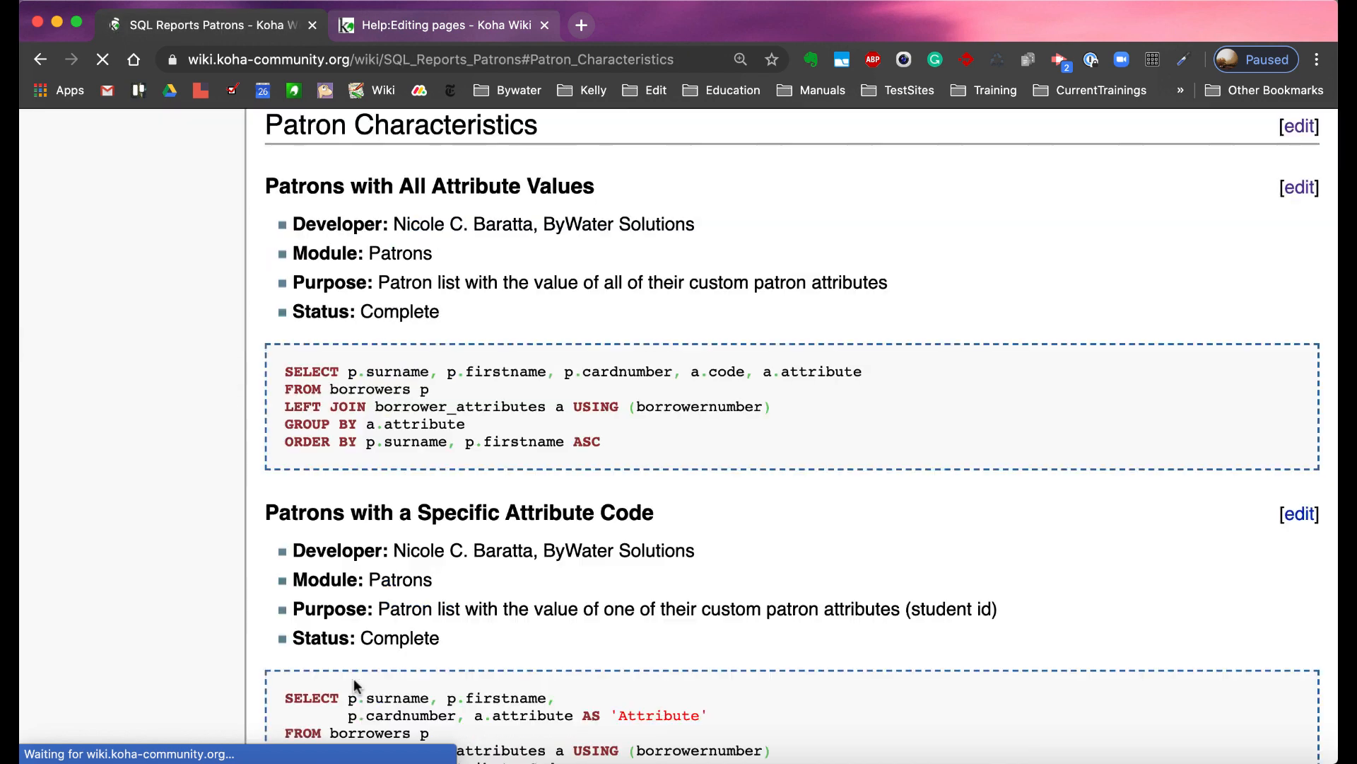
# Step: Check the published Borrower Relationships (19.11) report at the end of the Patron Characteristics section
pyautogui.scroll(-4, 354, 677)
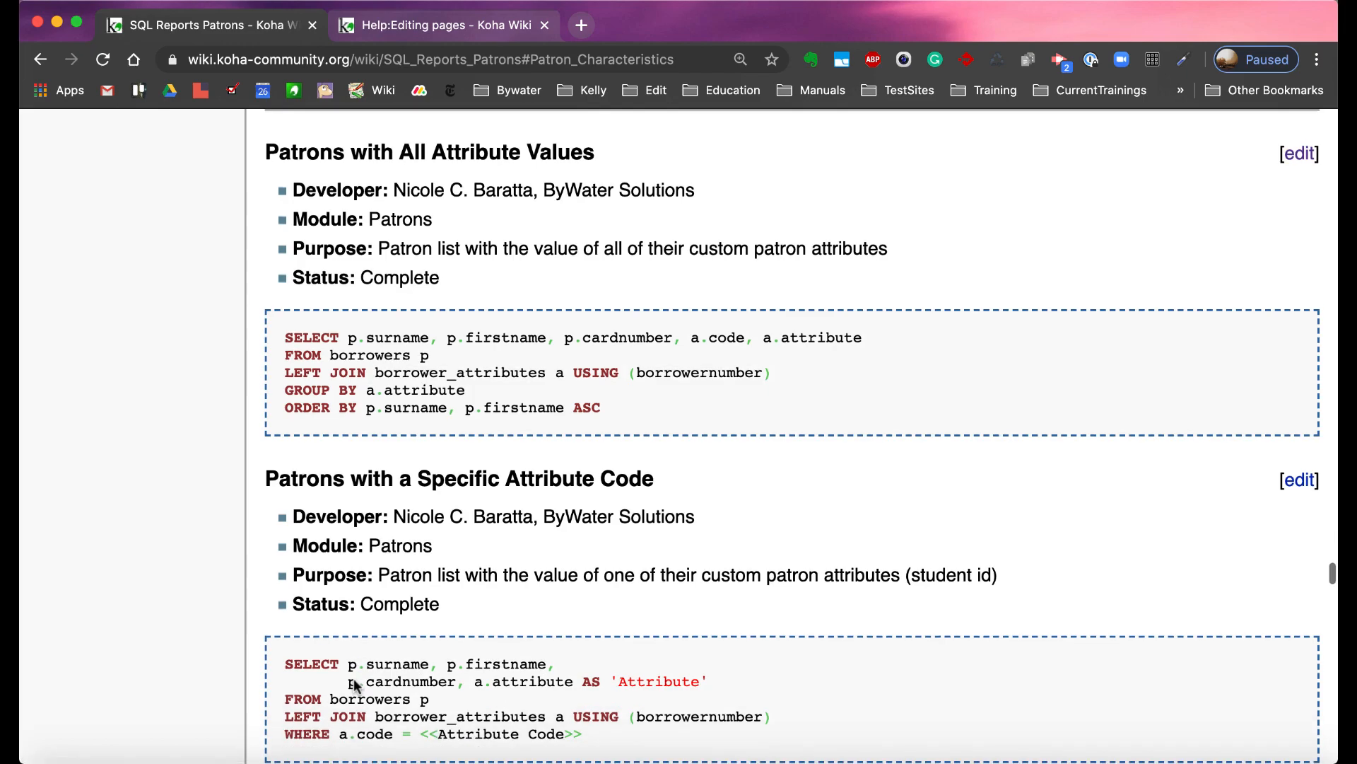
pyautogui.scroll(-20, 353, 685)
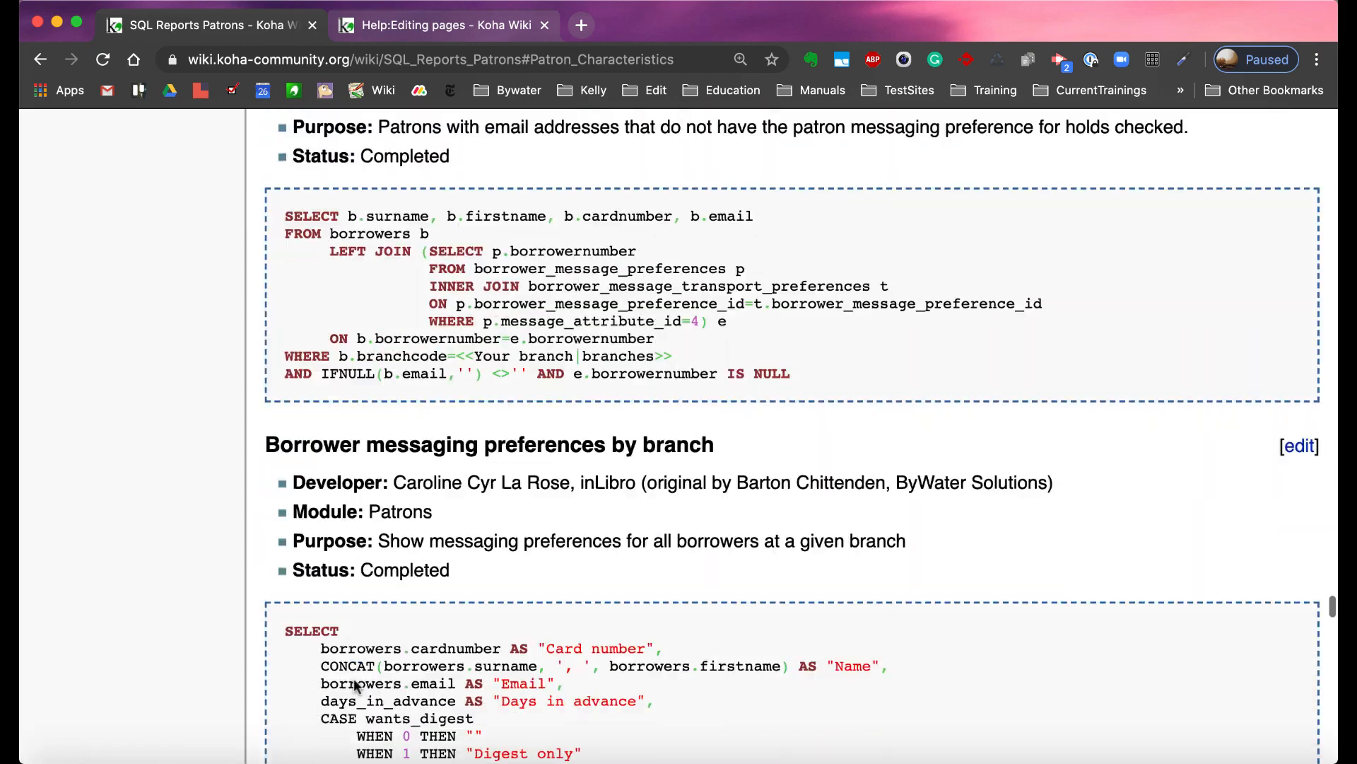
pyautogui.scroll(-18, 355, 684)
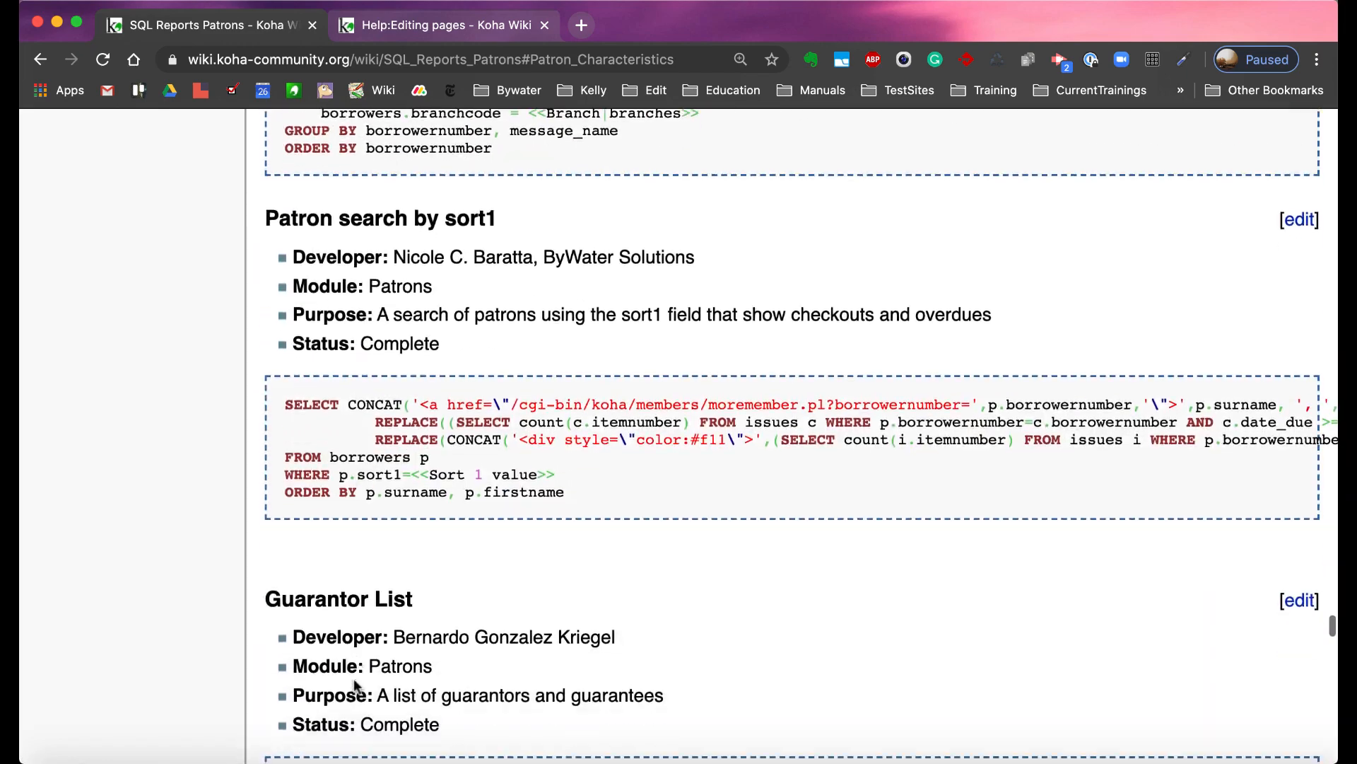
pyautogui.scroll(-20, 356, 684)
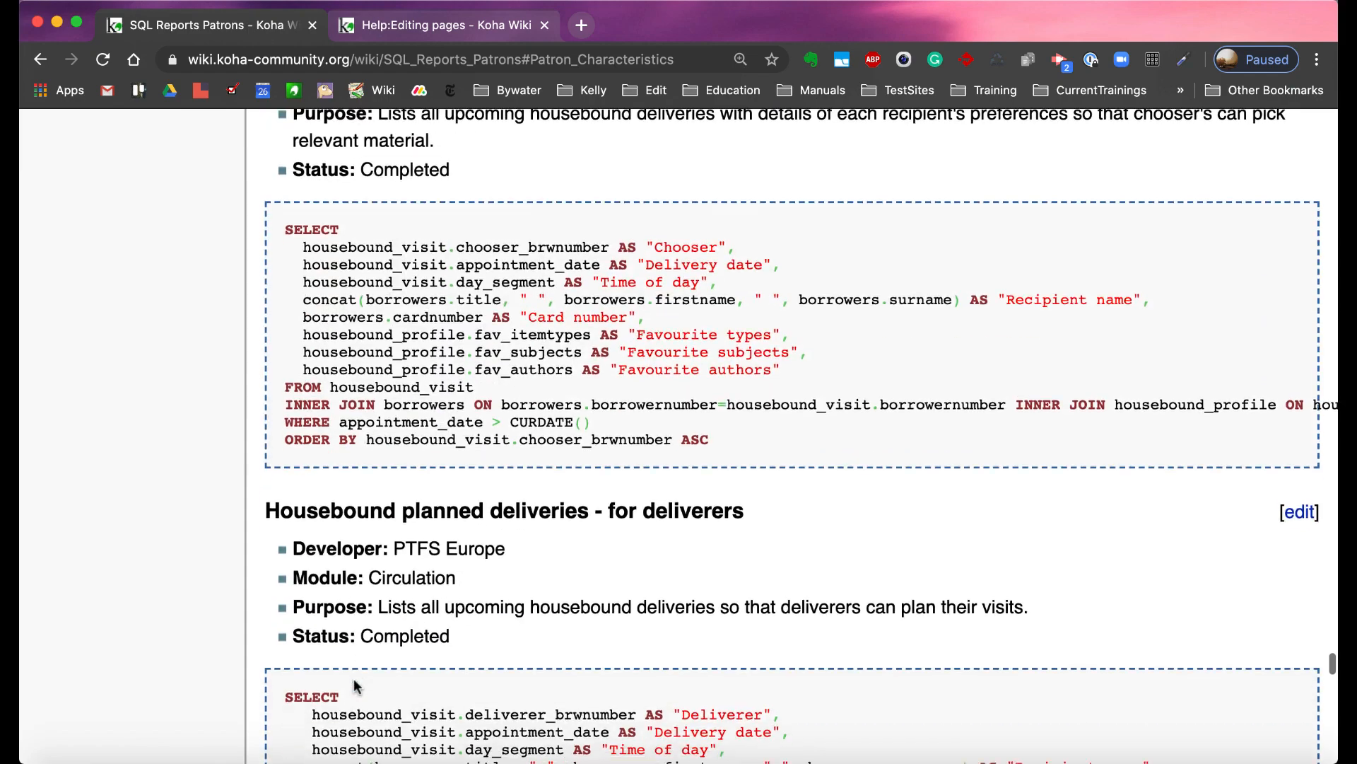
pyautogui.scroll(-10, 356, 685)
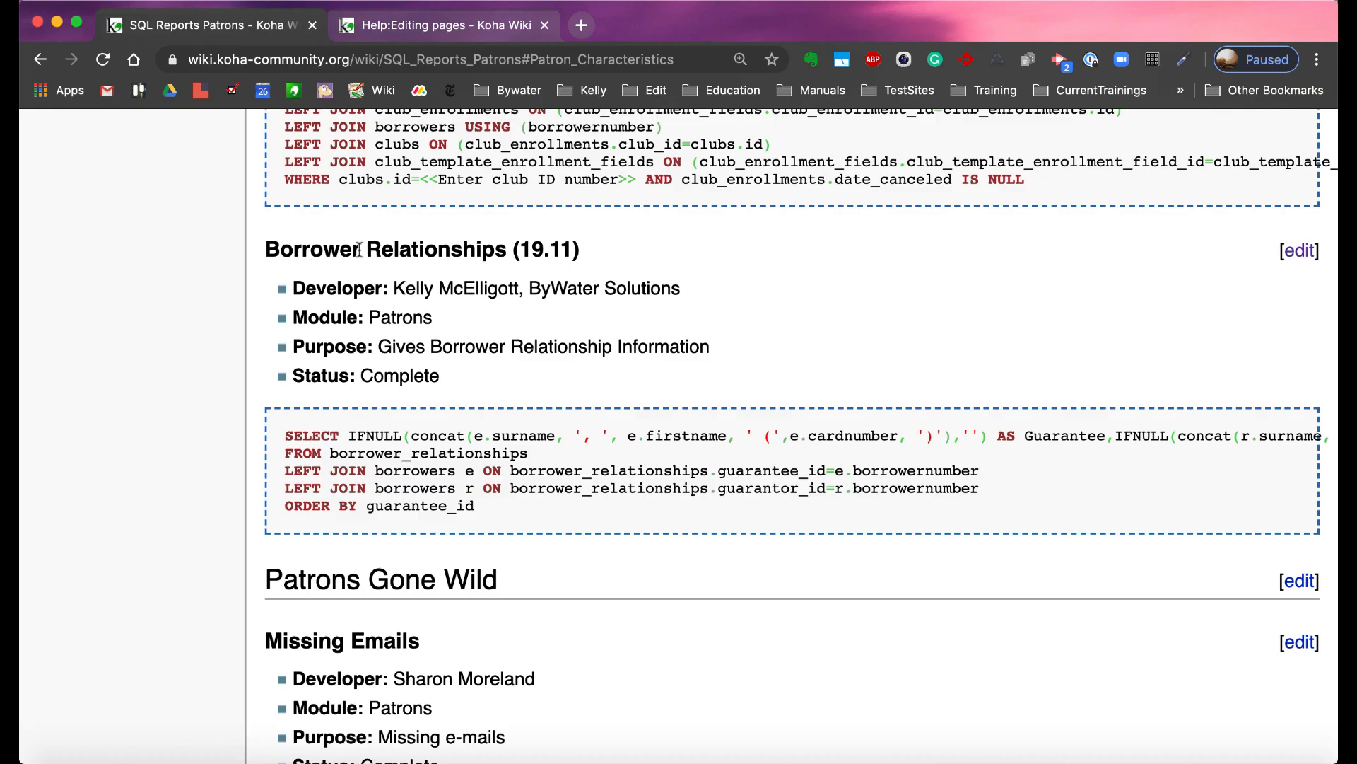
# Step: Find Borrower Relationships (19.11) under Patron Characteristics in the page's contents list and go to that report
pyautogui.scroll(-20, 359, 249)
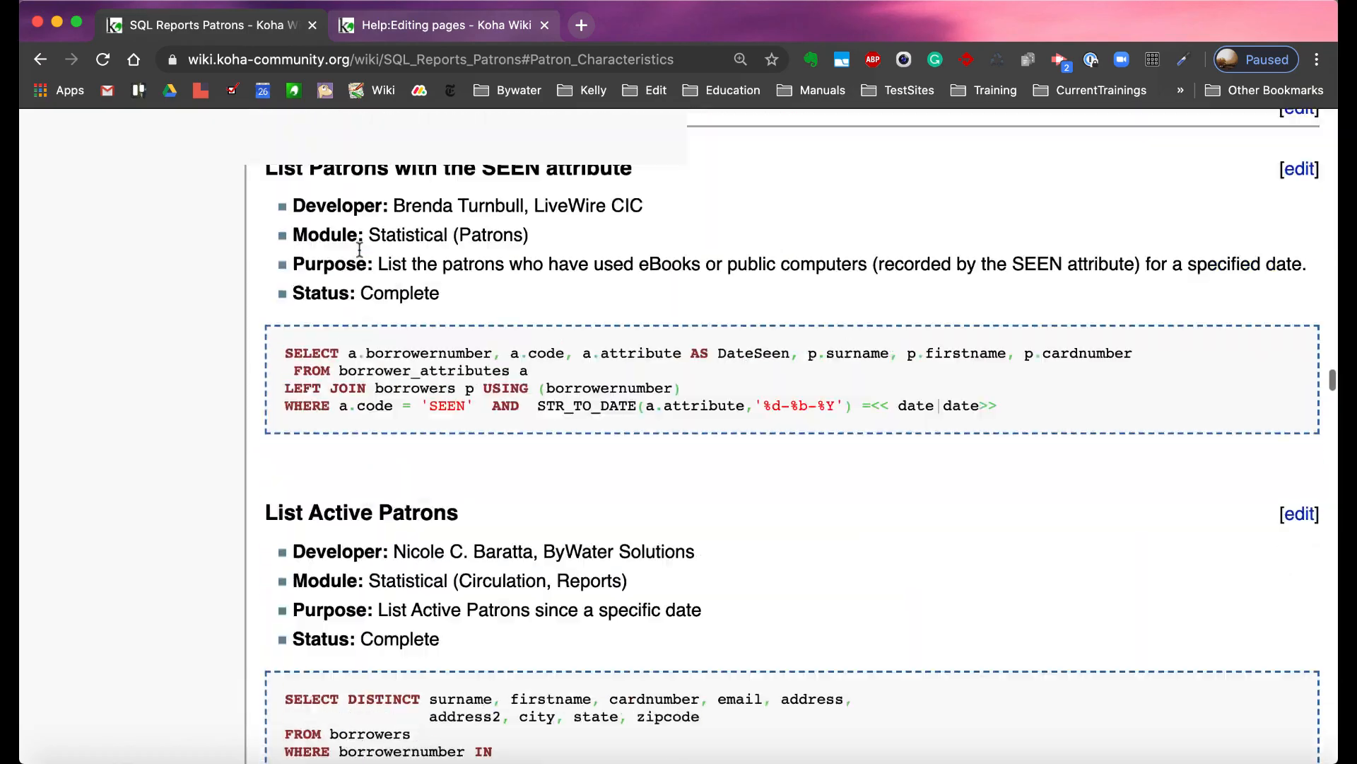
pyautogui.scroll(20, 359, 250)
pyautogui.scroll(-6, 359, 254)
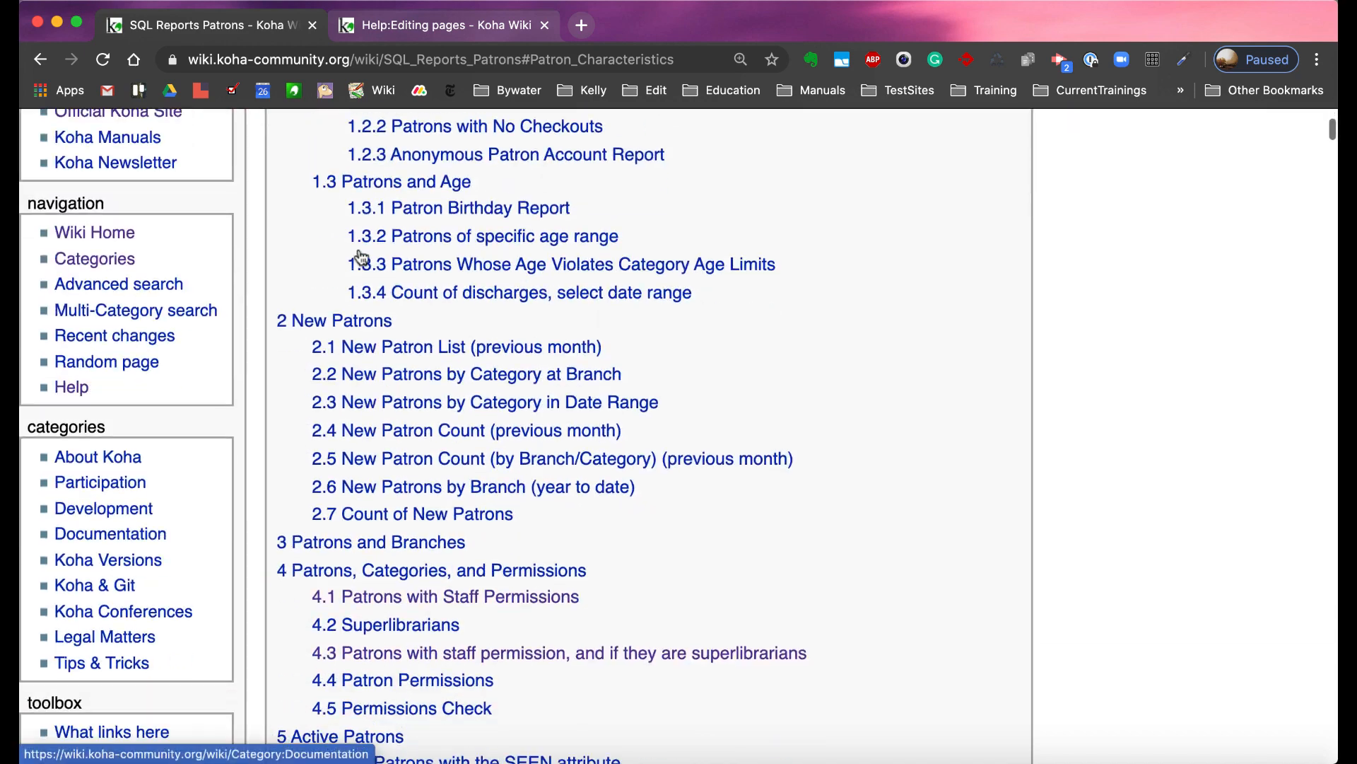
pyautogui.scroll(-15, 360, 256)
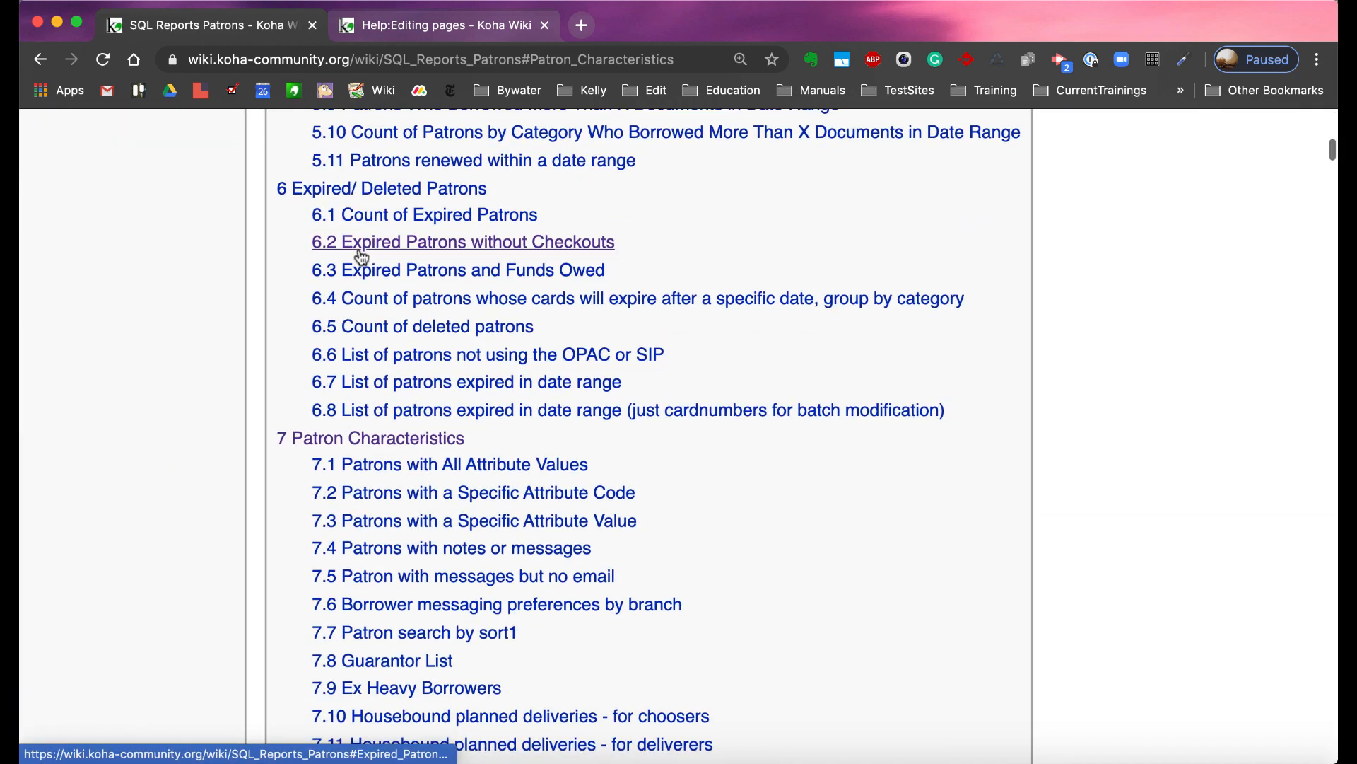
pyautogui.scroll(-2, 360, 256)
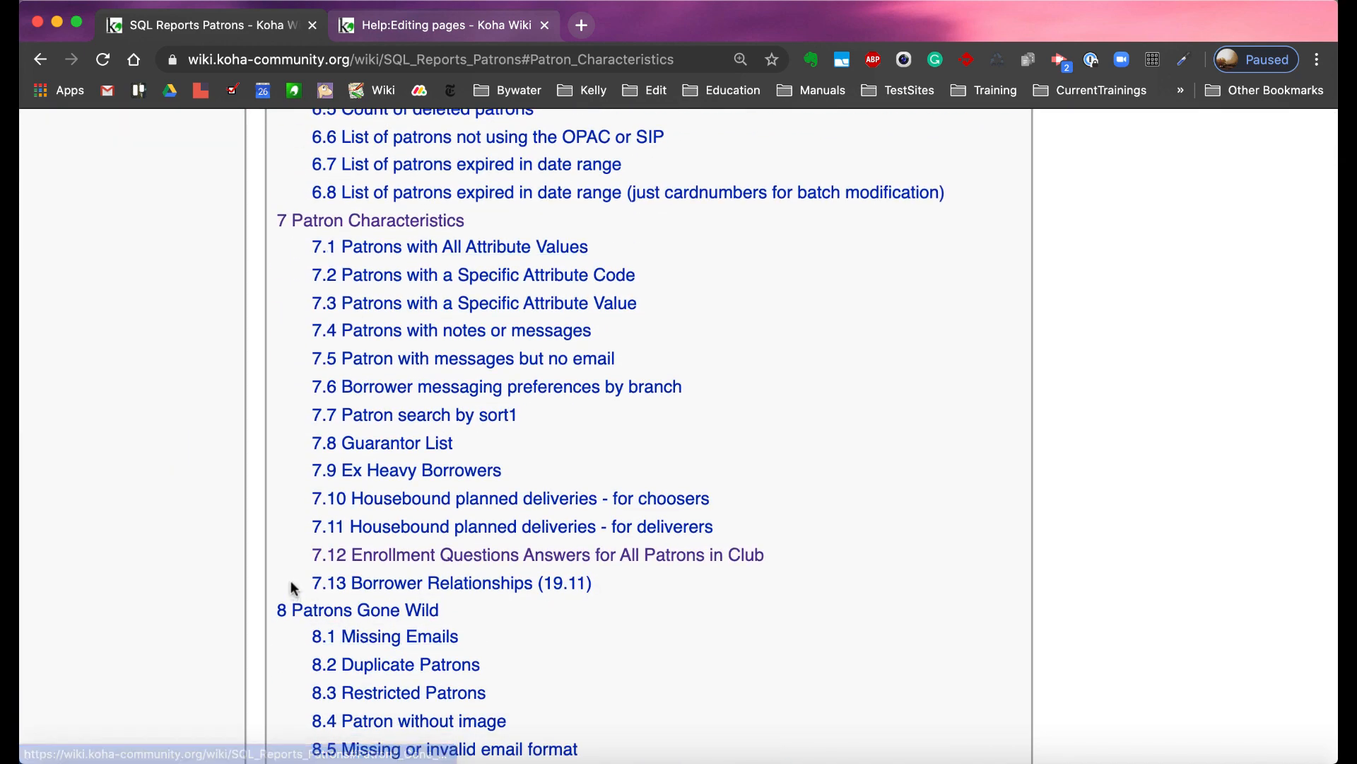
pyautogui.moveTo(293, 585); pyautogui.dragTo(636, 597)
pyautogui.click(641, 601)
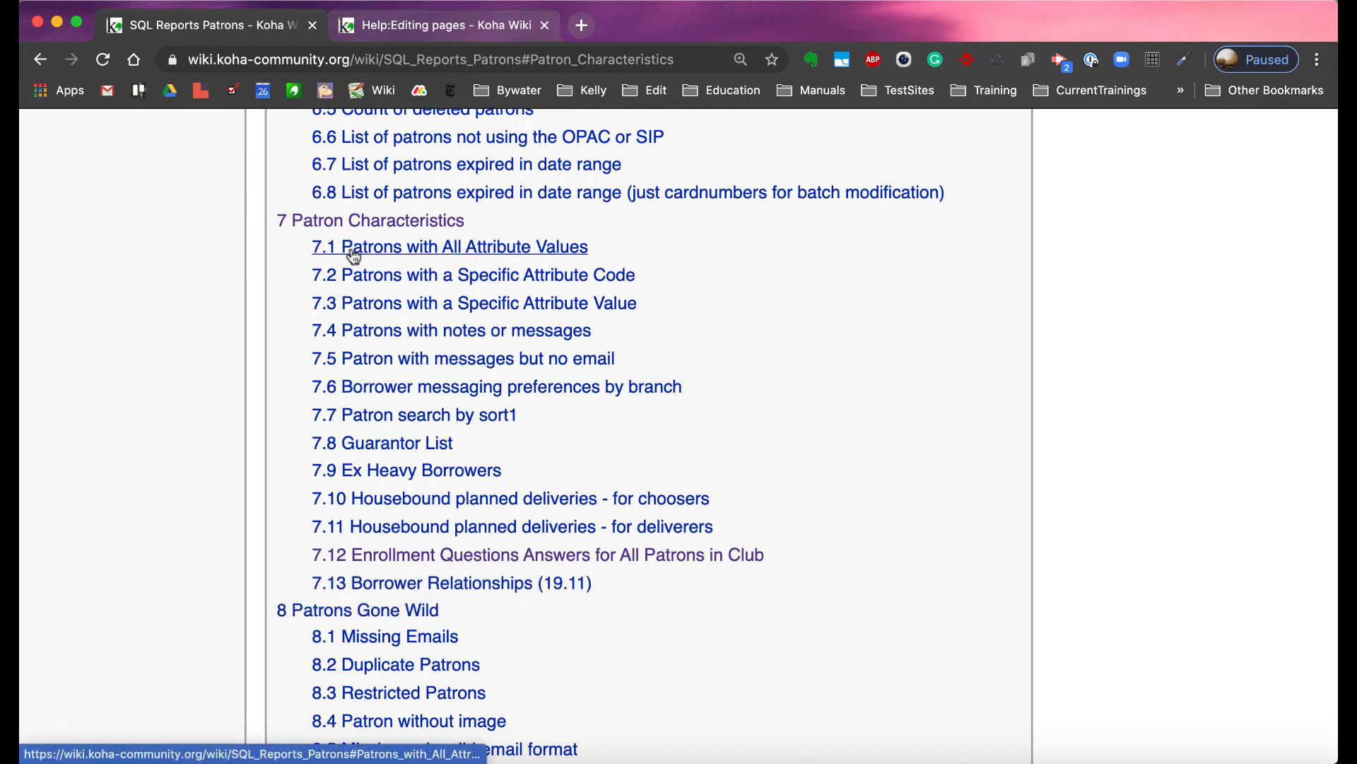
pyautogui.click(497, 584)
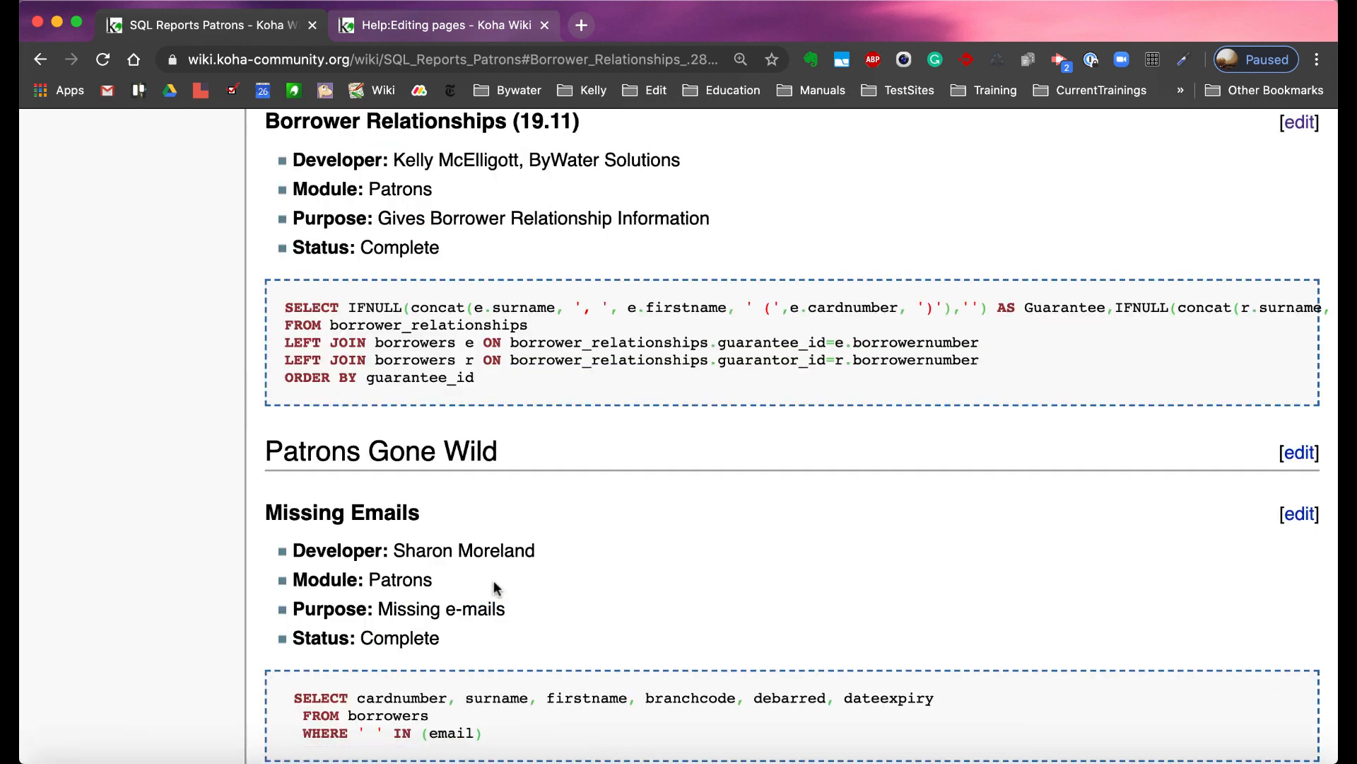